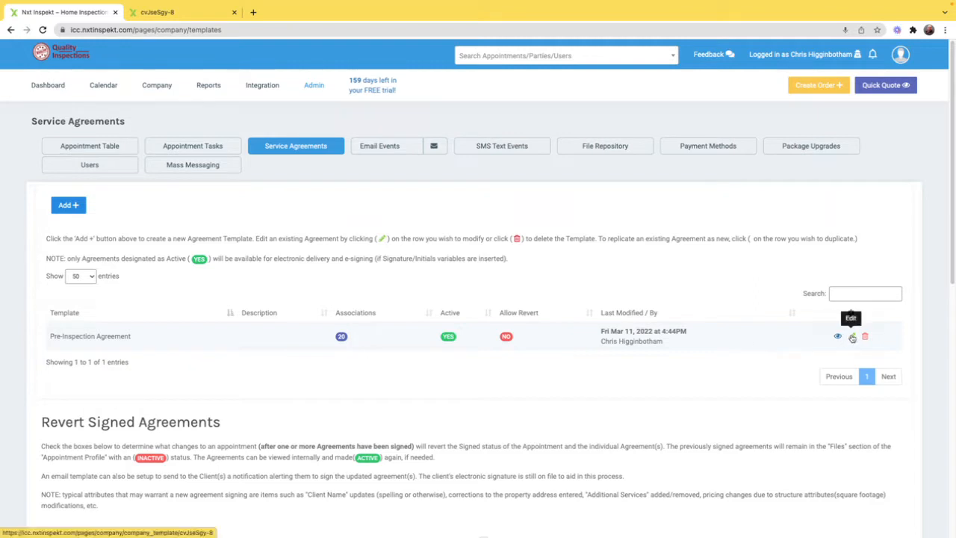
Step: Open the Pre-Inspection Agreement template for editing and keep its file type as Agreement - Pre-Inspection
{"action": "left_click", "coordinate": [852, 337]}
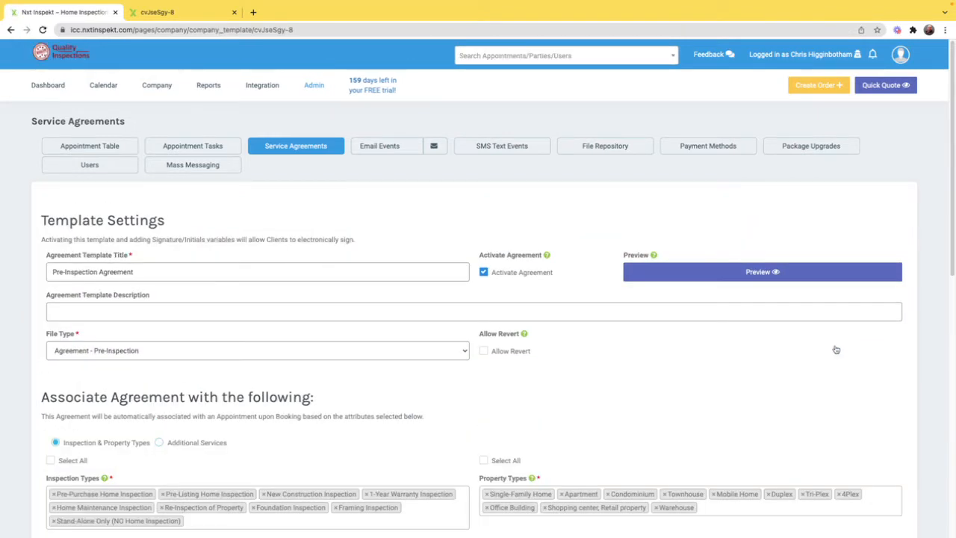
{"action": "scroll", "coordinate": [133, 273], "scroll_direction": "down", "scroll_amount": 2}
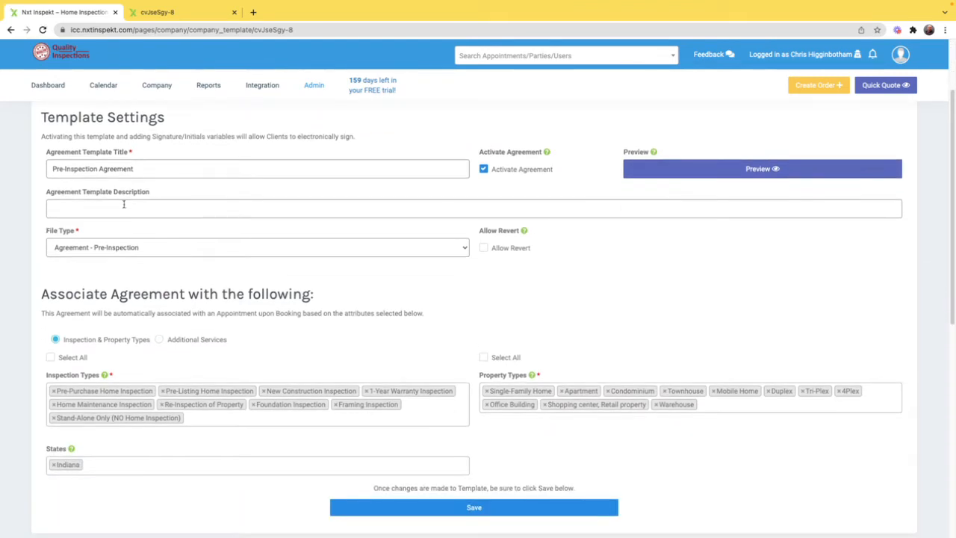
{"action": "left_click", "coordinate": [64, 169]}
{"action": "type", "text": "-"}
{"action": "left_click", "coordinate": [114, 251]}
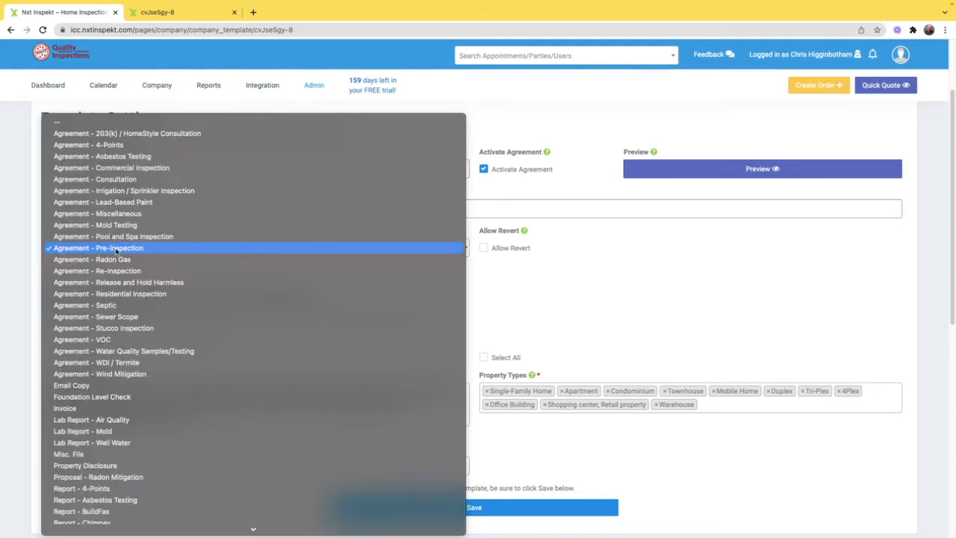
{"action": "left_click", "coordinate": [117, 252]}
Step: Search the template variables of the agreement's content for "agreement" and "pay now"
{"action": "scroll", "coordinate": [75, 252], "scroll_direction": "down", "scroll_amount": 1}
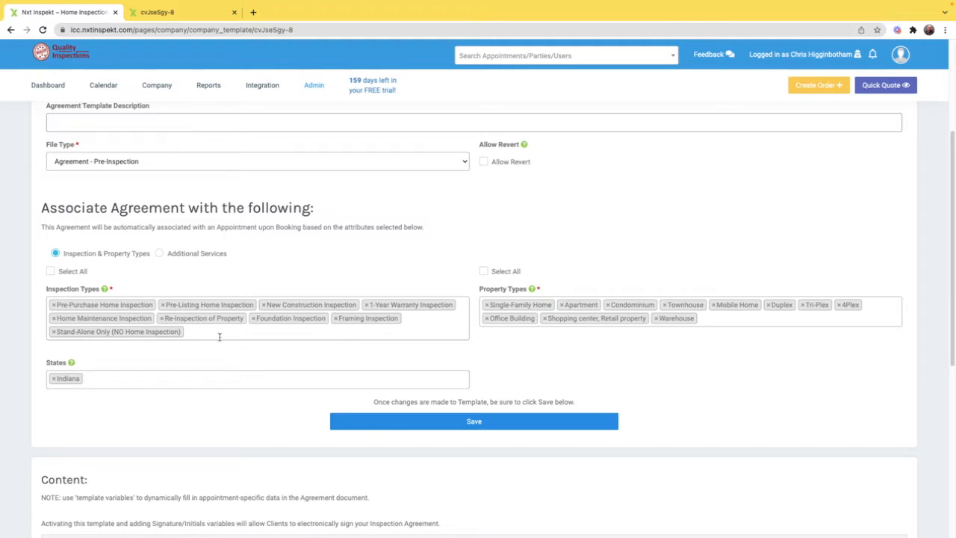
{"action": "scroll", "coordinate": [224, 323], "scroll_direction": "down", "scroll_amount": 3}
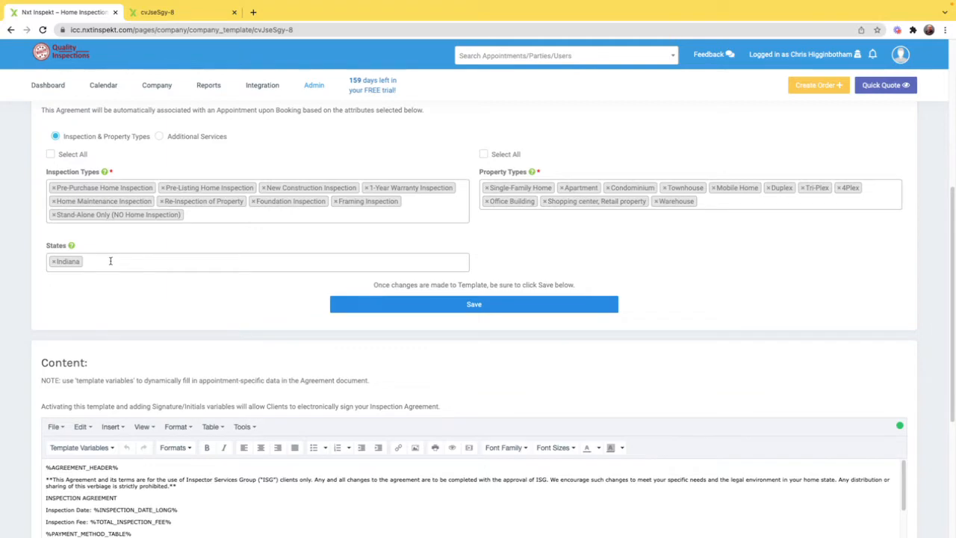
{"action": "scroll", "coordinate": [111, 261], "scroll_direction": "down", "scroll_amount": 5}
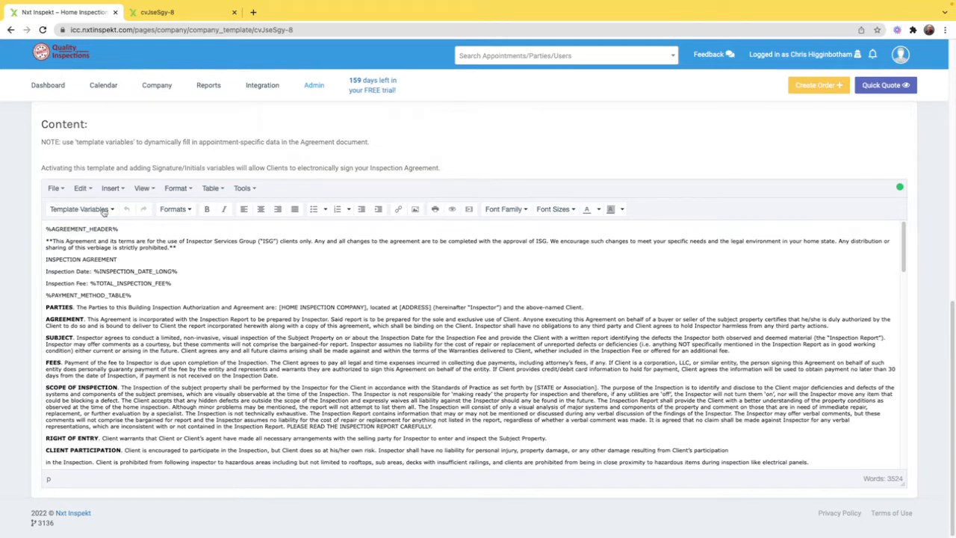
{"action": "left_click", "coordinate": [81, 209]}
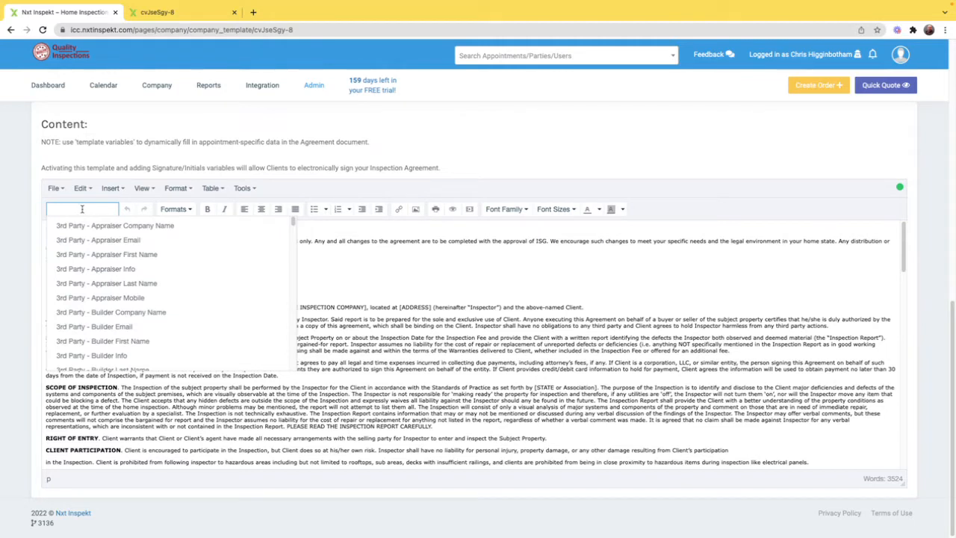
{"action": "type", "text": "agreement"}
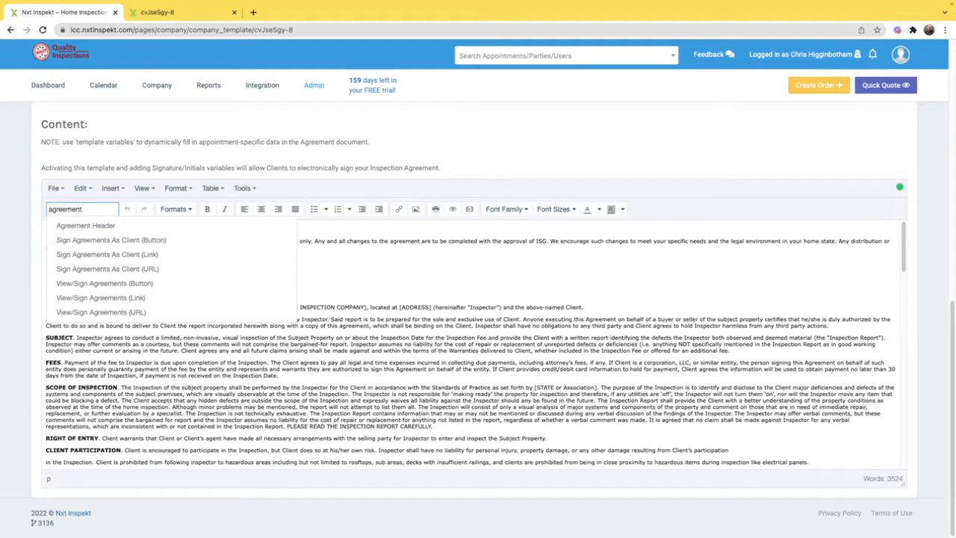
{"action": "key", "text": "BackSpace"}
{"action": "key", "text": "BackSpace"}
{"action": "key", "text": "BackSpace"}
{"action": "key", "text": "BackSpace"}
{"action": "key", "text": "BackSpace"}
{"action": "key", "text": "BackSpace"}
{"action": "type", "text": "pay now"}
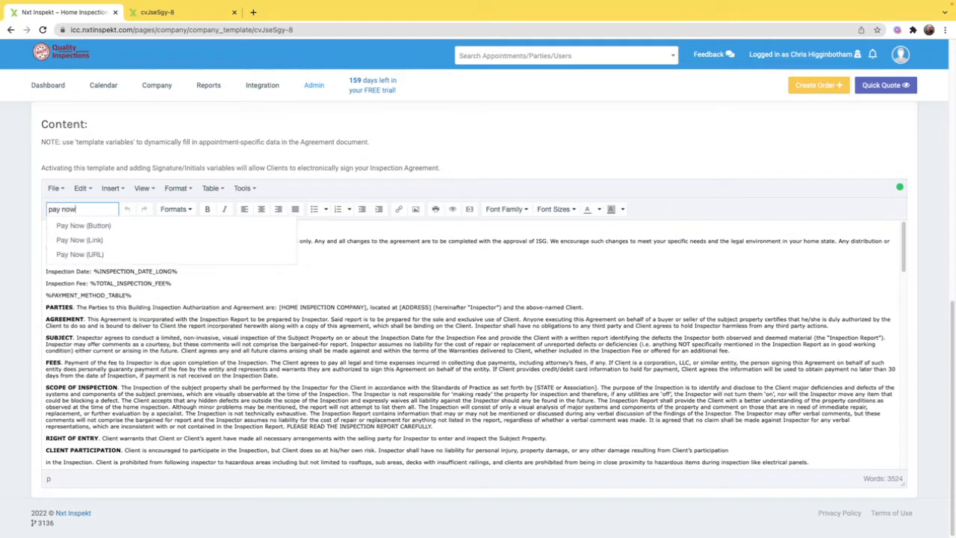
Step: Search the template variables for "address" and "date"
{"action": "key", "text": "BackSpace"}
{"action": "key", "text": "BackSpace"}
{"action": "key", "text": "BackSpace"}
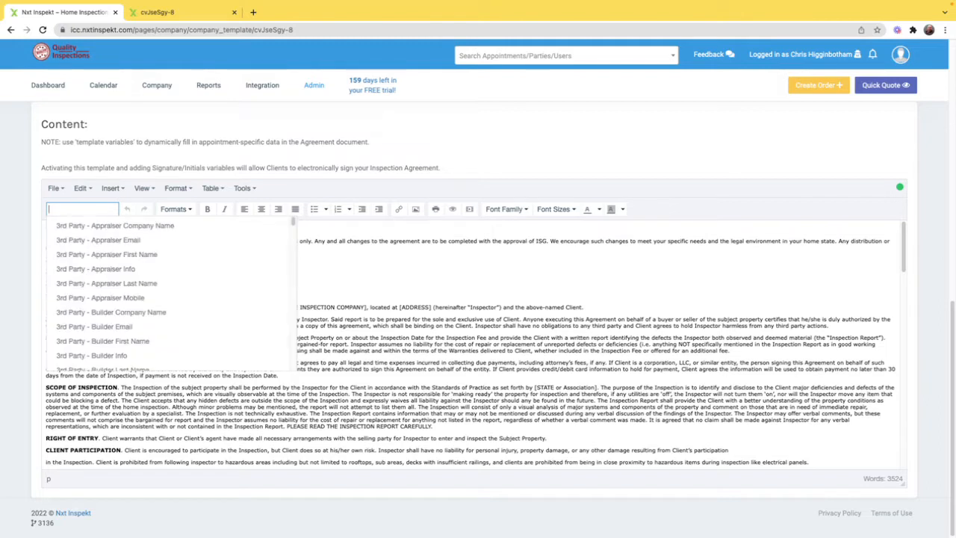
{"action": "type", "text": "address"}
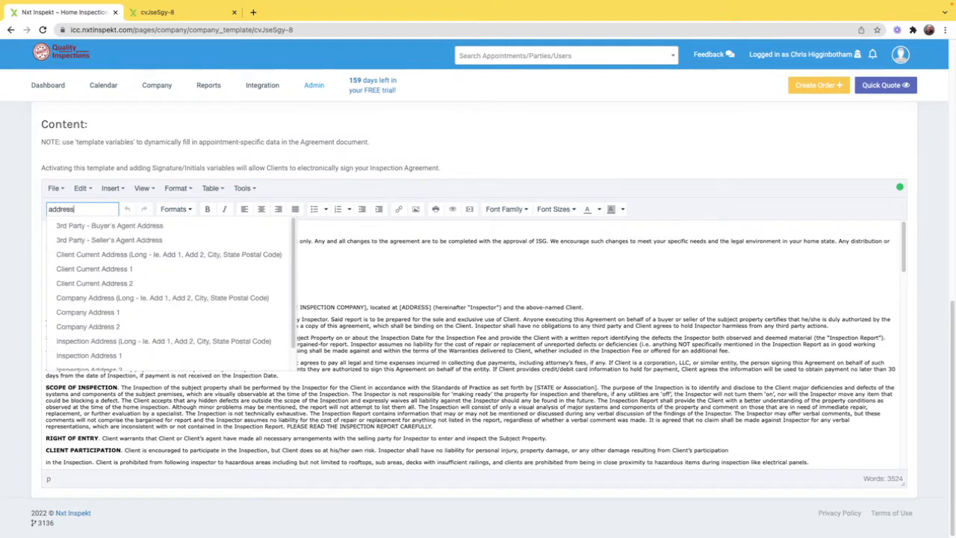
{"action": "key", "text": "BackSpace"}
{"action": "key", "text": "BackSpace"}
{"action": "key", "text": "BackSpace"}
{"action": "key", "text": "BackSpace"}
{"action": "key", "text": "BackSpace"}
{"action": "key", "text": "BackSpace"}
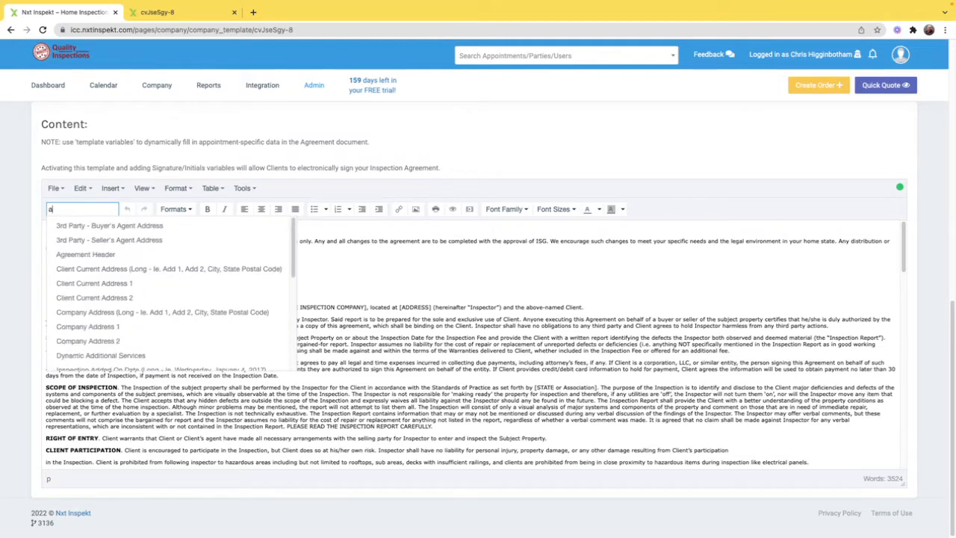
{"action": "type", "text": "date"}
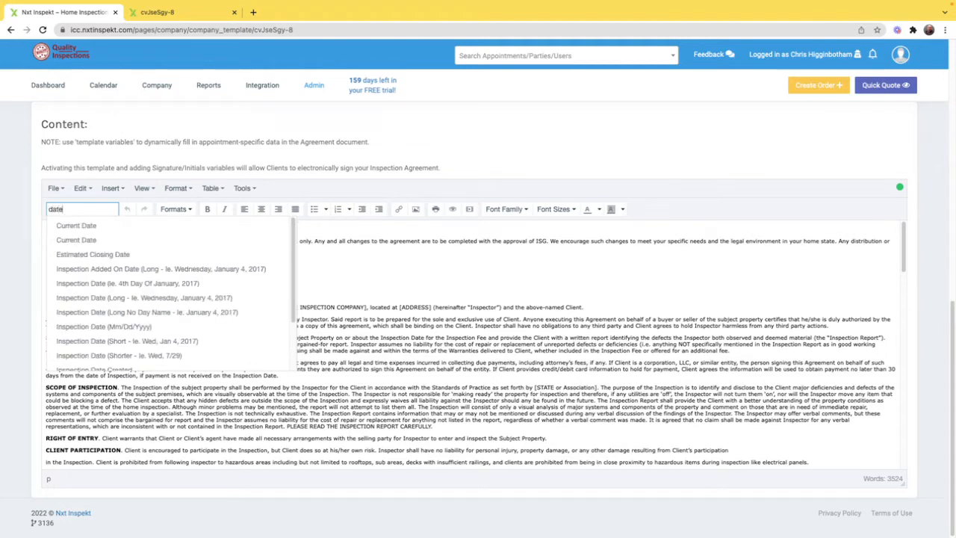
Step: Search the template variables for "time" and "tota"
{"action": "key", "text": "BackSpace"}
{"action": "key", "text": "BackSpace"}
{"action": "key", "text": "BackSpace"}
{"action": "key", "text": "BackSpace"}
{"action": "type", "text": "time"}
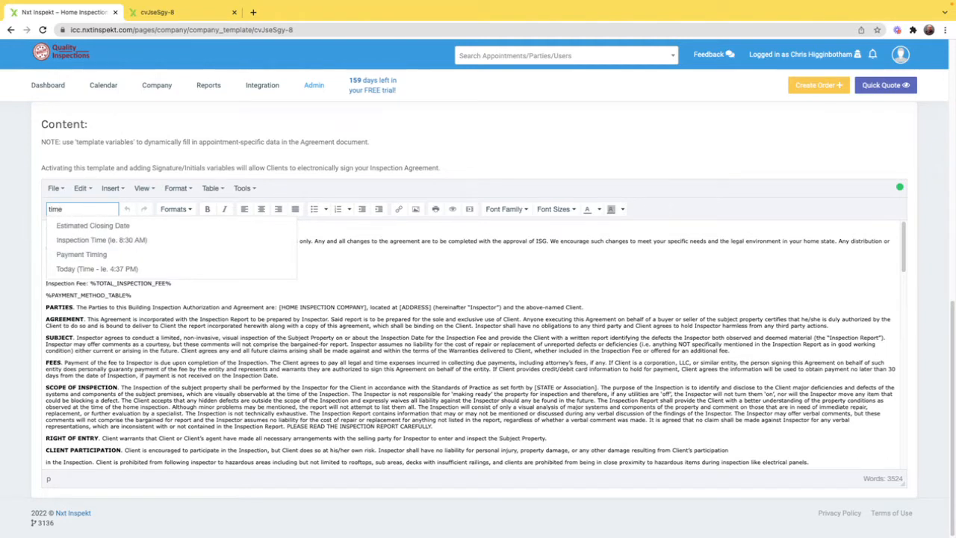
{"action": "key", "text": "BackSpace"}
{"action": "key", "text": "BackSpace"}
{"action": "key", "text": "BackSpace"}
{"action": "key", "text": "BackSpace"}
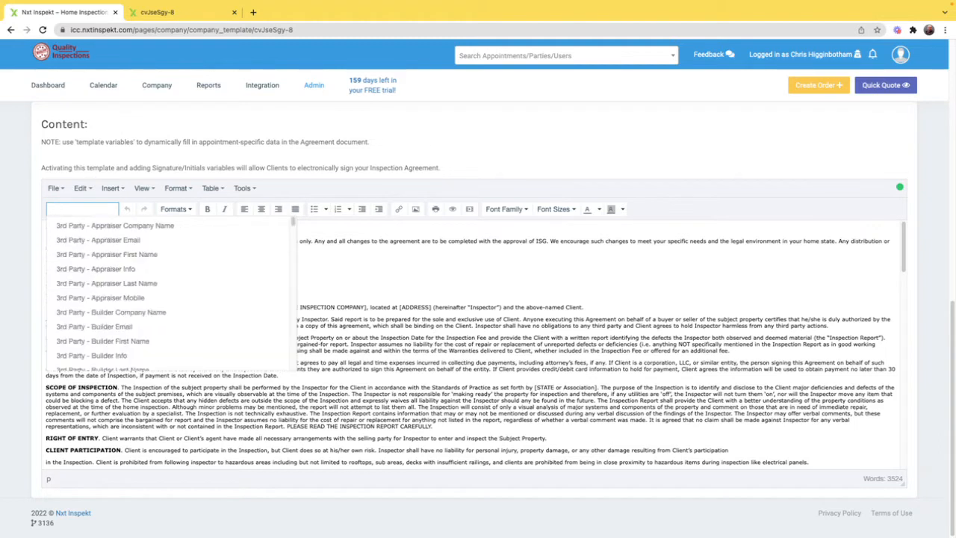
{"action": "type", "text": "tota"}
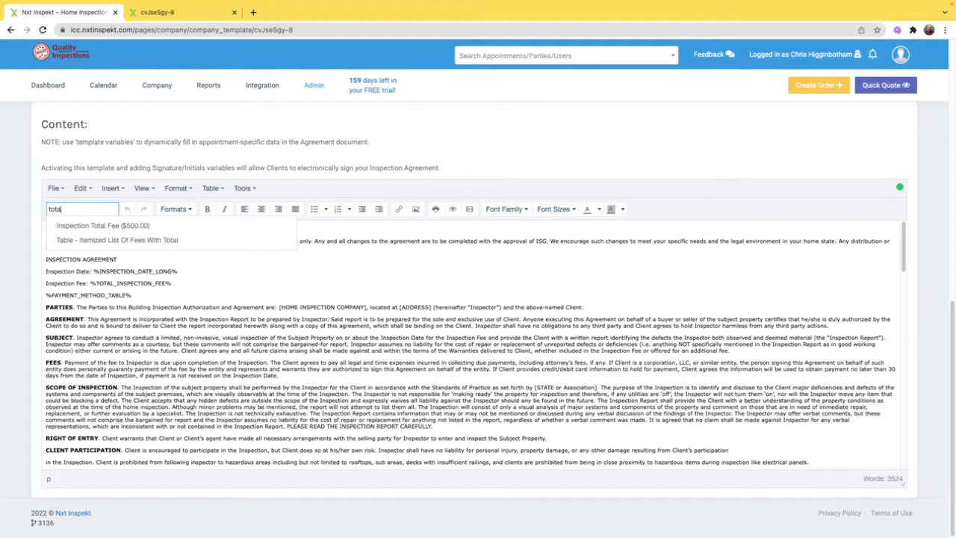
Step: Search the template variables for "client's" and close the list without inserting a variable
{"action": "key", "text": "BackSpace"}
{"action": "key", "text": "BackSpace"}
{"action": "key", "text": "BackSpace"}
{"action": "key", "text": "BackSpace"}
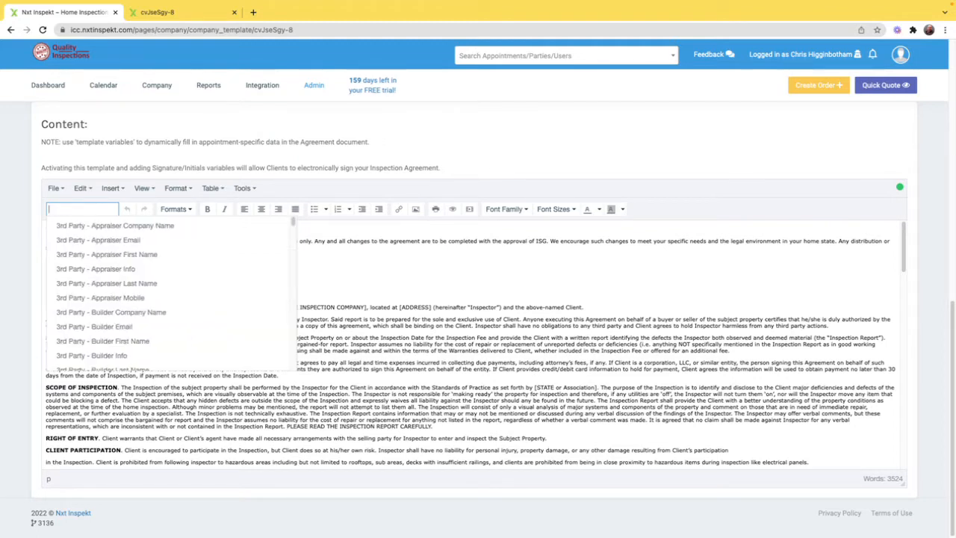
{"action": "type", "text": "client"}
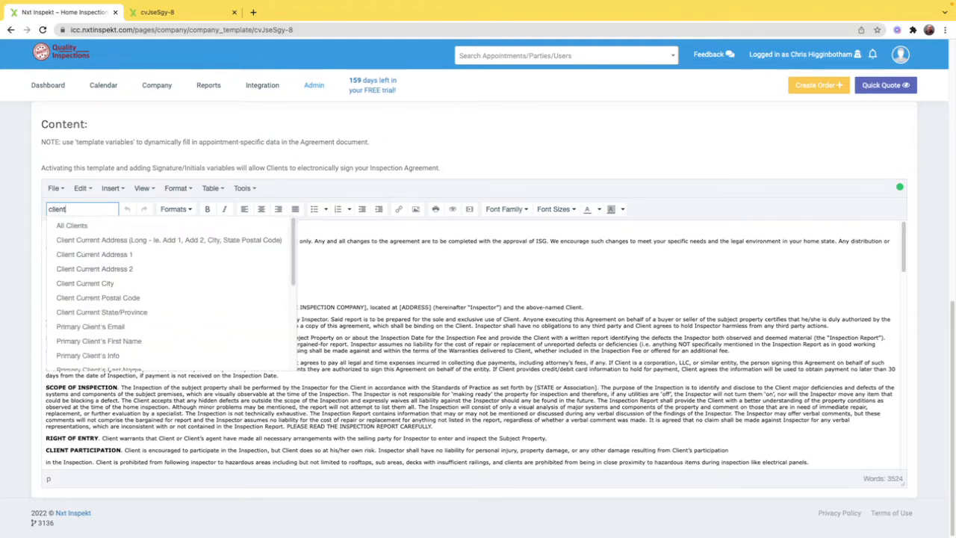
{"action": "type", "text": "'s"}
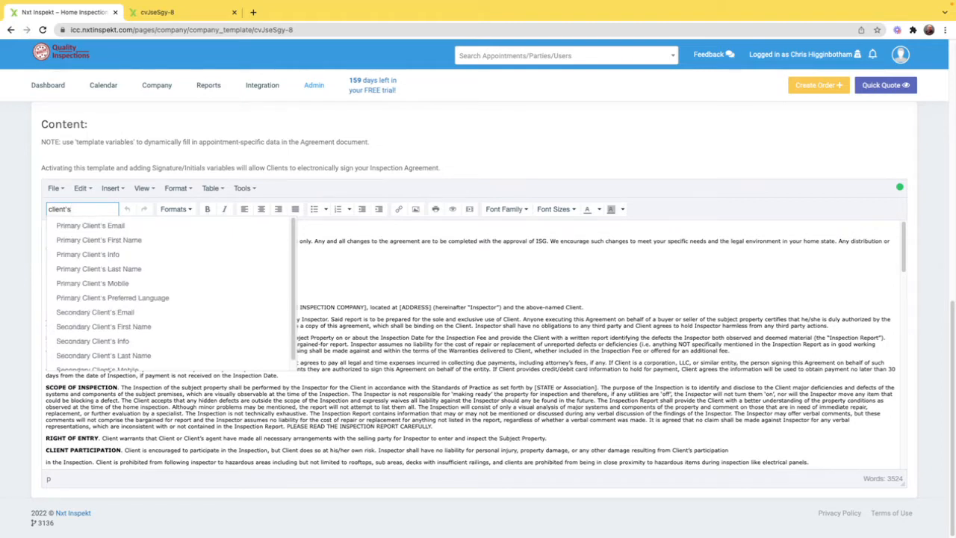
{"action": "left_click", "coordinate": [335, 258]}
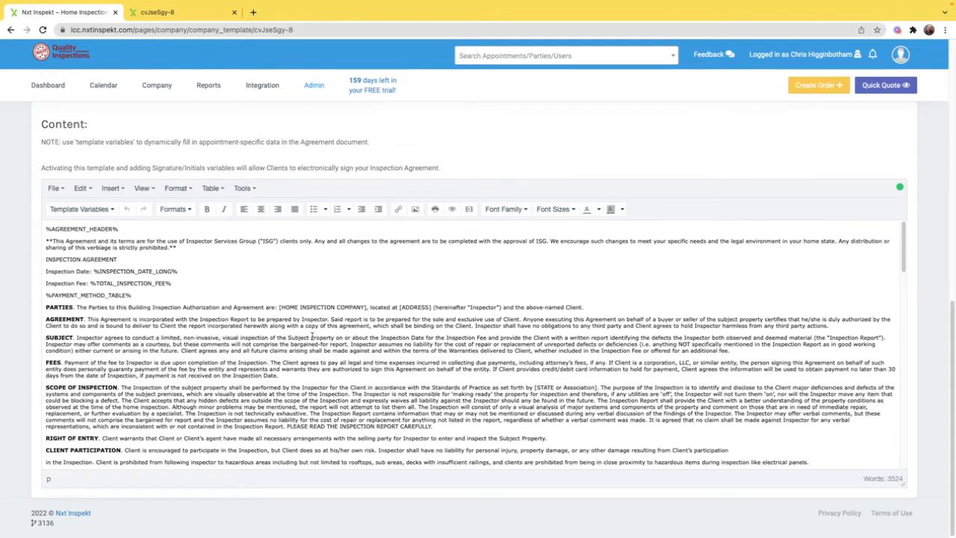
Step: Replace the blank before the SMART Home Service Plan acknowledgement with the Initials template variable
{"action": "scroll", "coordinate": [314, 336], "scroll_direction": "down", "scroll_amount": 3}
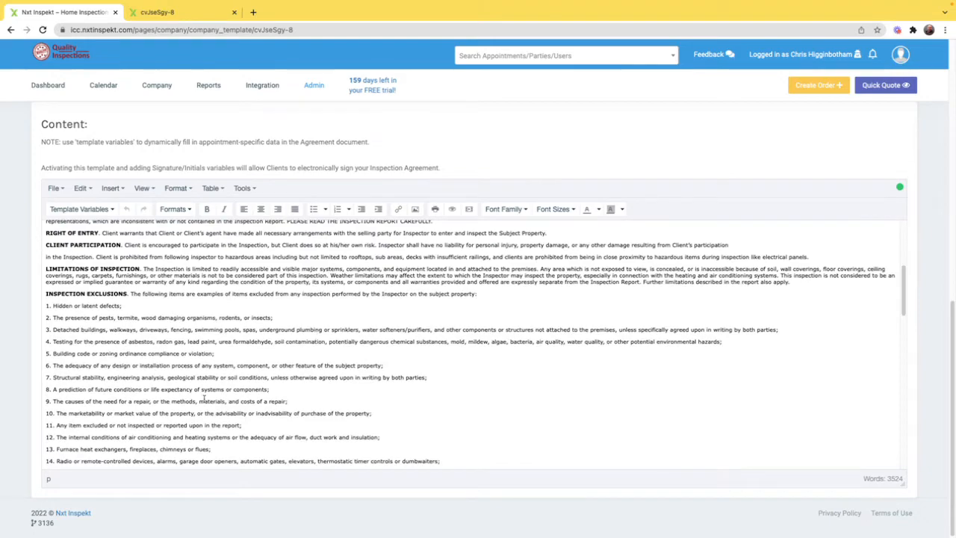
{"action": "scroll", "coordinate": [203, 398], "scroll_direction": "down", "scroll_amount": 10}
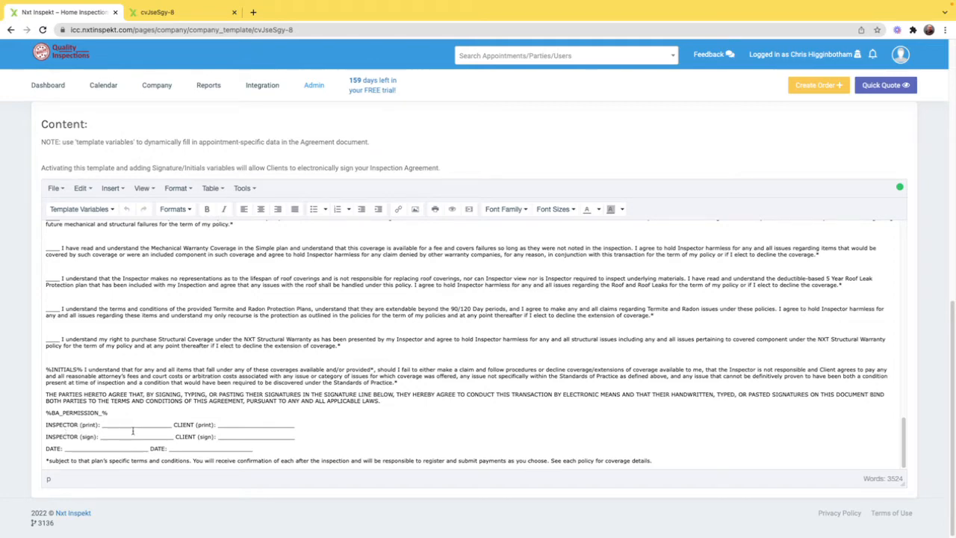
{"action": "scroll", "coordinate": [161, 423], "scroll_direction": "up", "scroll_amount": 3}
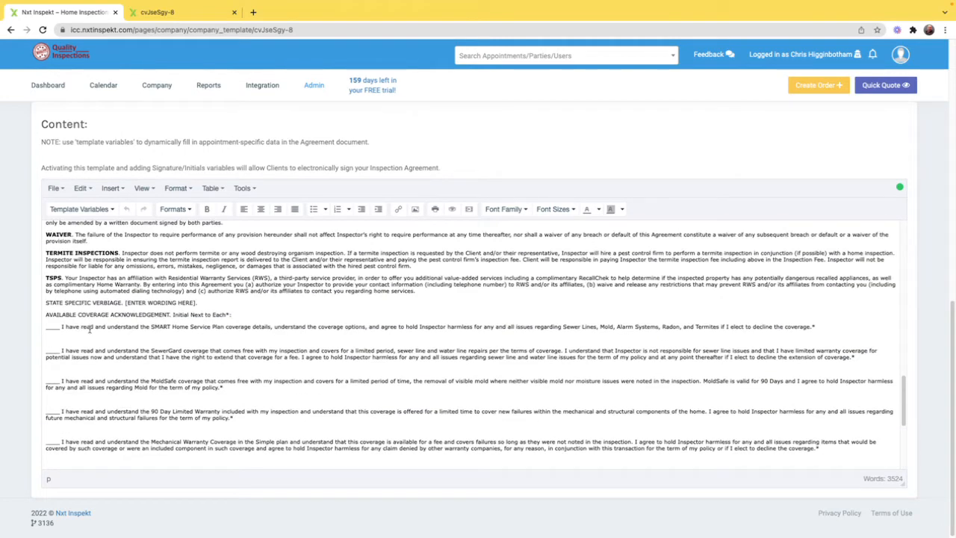
{"action": "double_click", "coordinate": [53, 325]}
{"action": "left_click", "coordinate": [79, 209]}
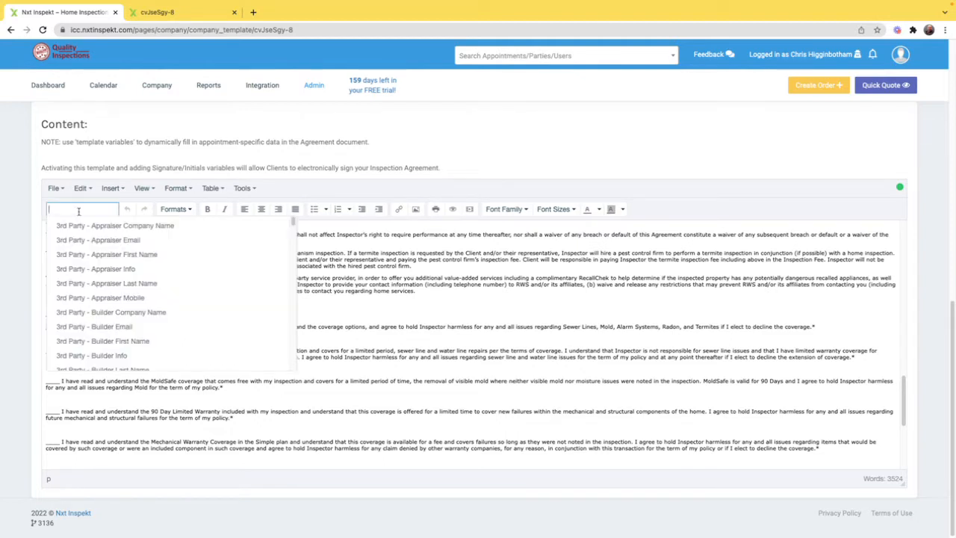
{"action": "type", "text": "Initi"}
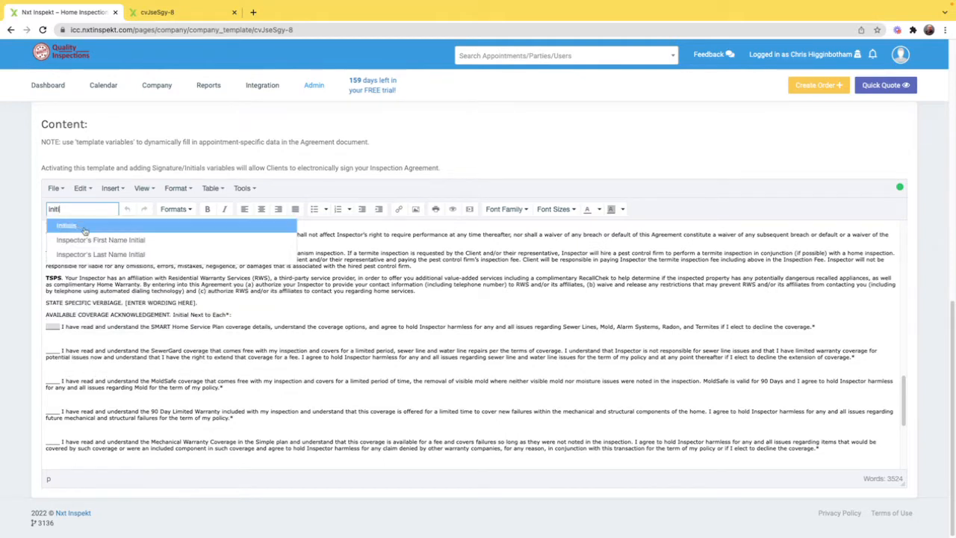
{"action": "left_click", "coordinate": [75, 225]}
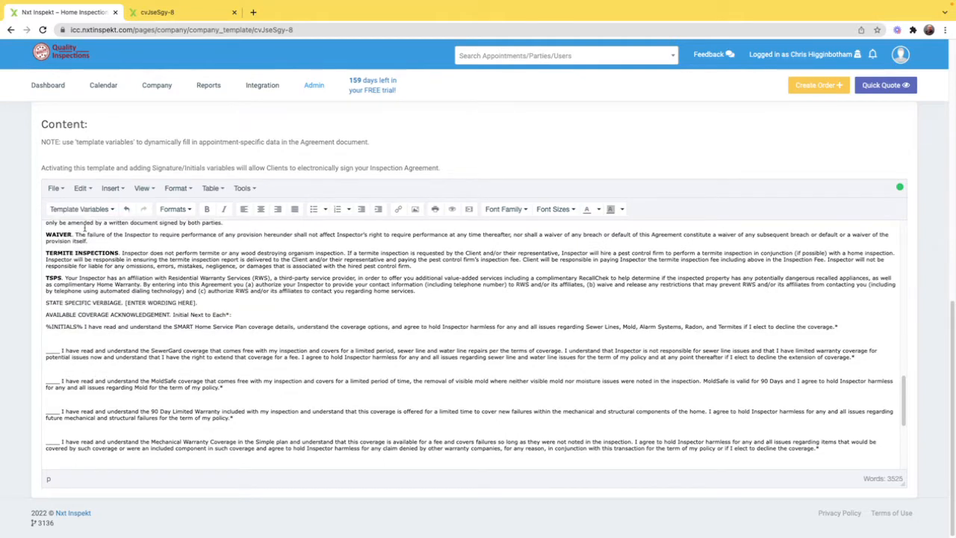
Step: Replace the blank before the SewerGard coverage acknowledgement with the Initials template variable
{"action": "double_click", "coordinate": [50, 350]}
{"action": "left_click", "coordinate": [71, 208]}
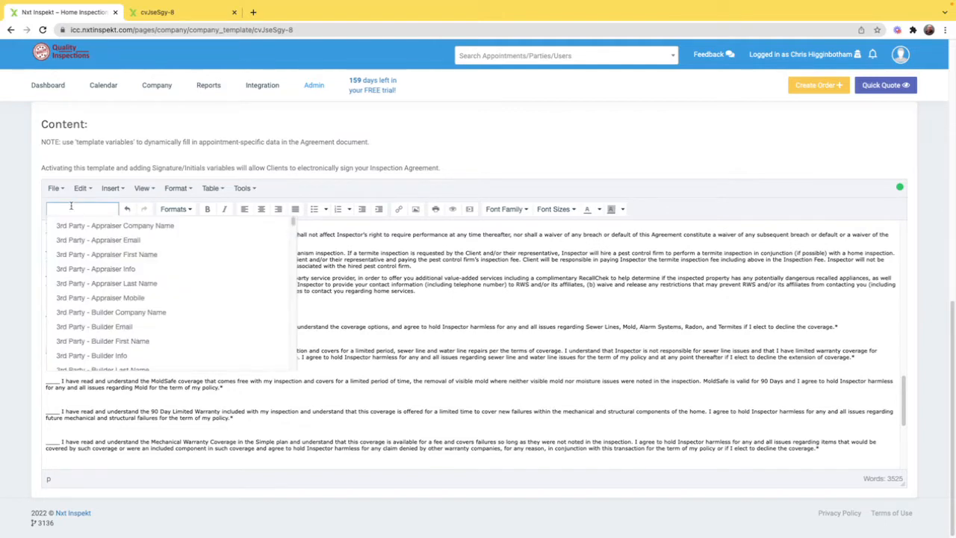
{"action": "type", "text": "initi"}
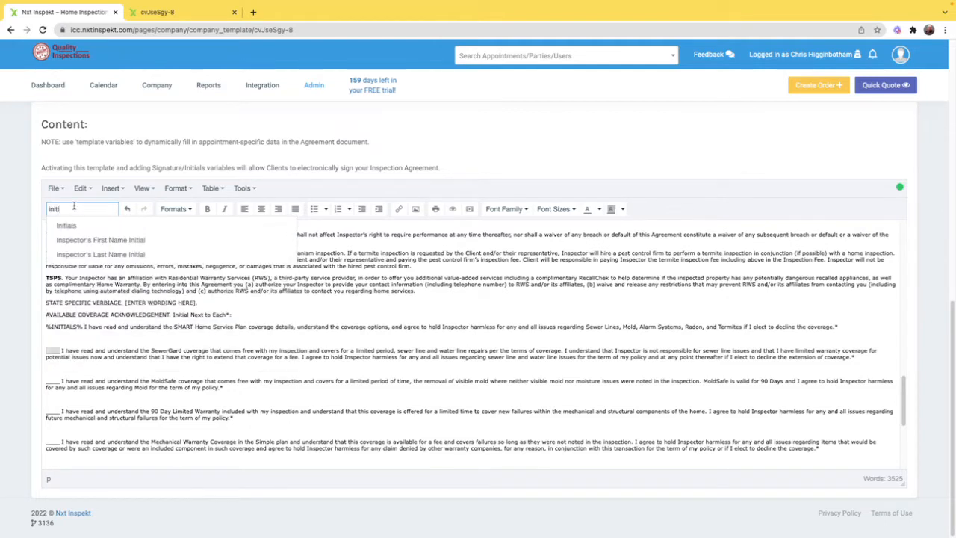
{"action": "left_click", "coordinate": [91, 224]}
Step: Replace the blank after CLIENT (sign) at the end of the agreement with the Signature template variable
{"action": "scroll", "coordinate": [97, 295], "scroll_direction": "down", "scroll_amount": 5}
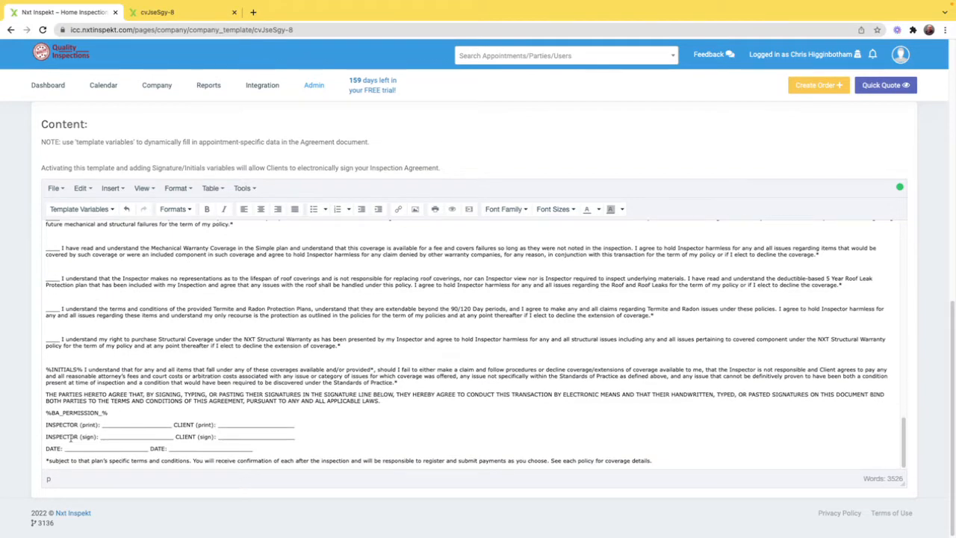
{"action": "double_click", "coordinate": [259, 435]}
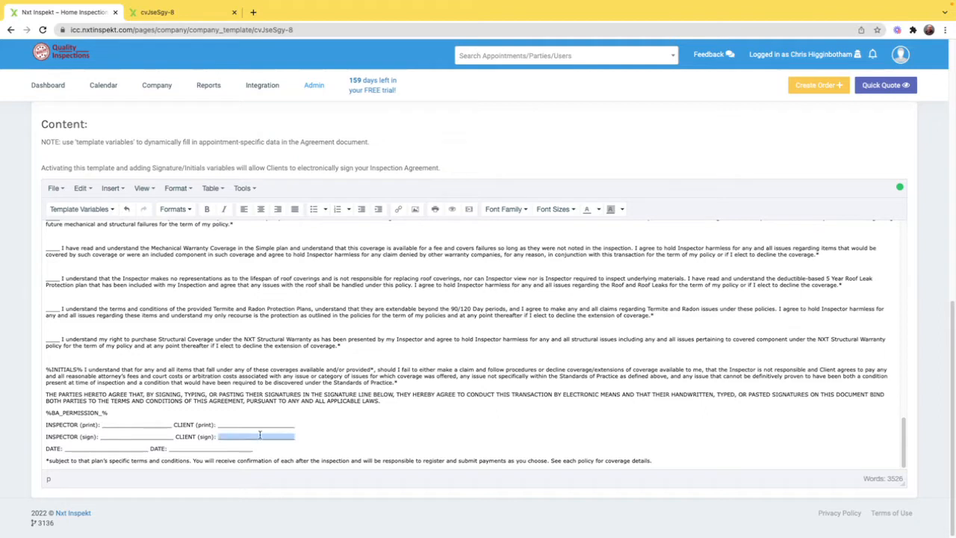
{"action": "left_click", "coordinate": [92, 210]}
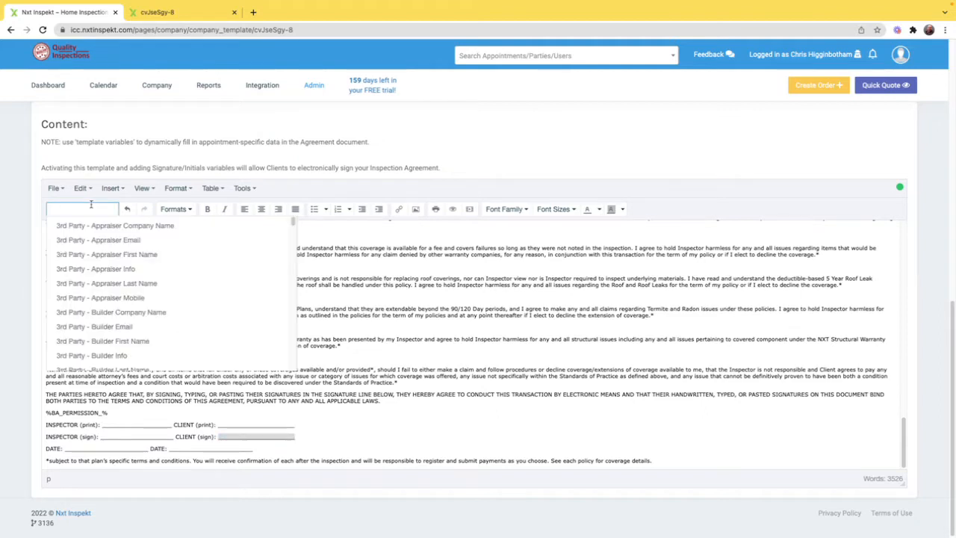
{"action": "type", "text": "Signature"}
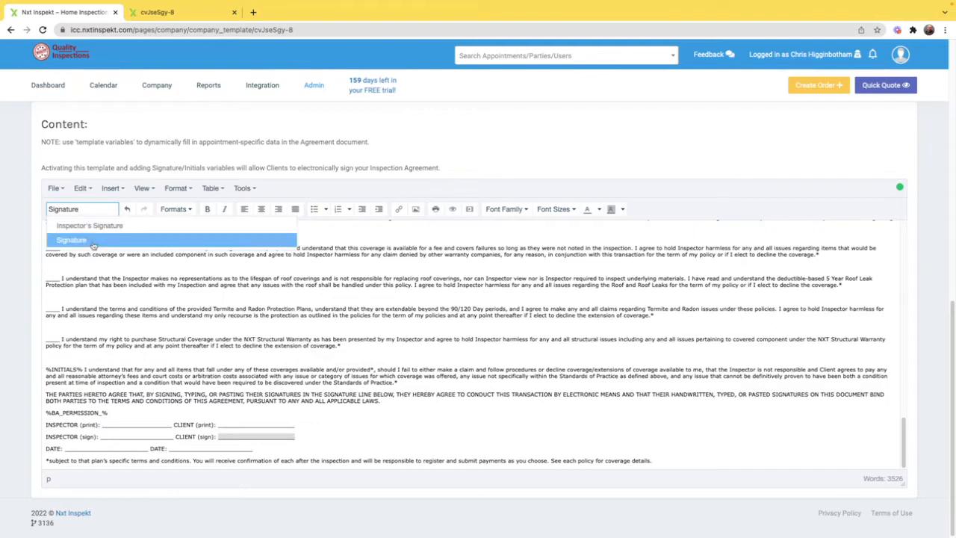
{"action": "left_click", "coordinate": [89, 240]}
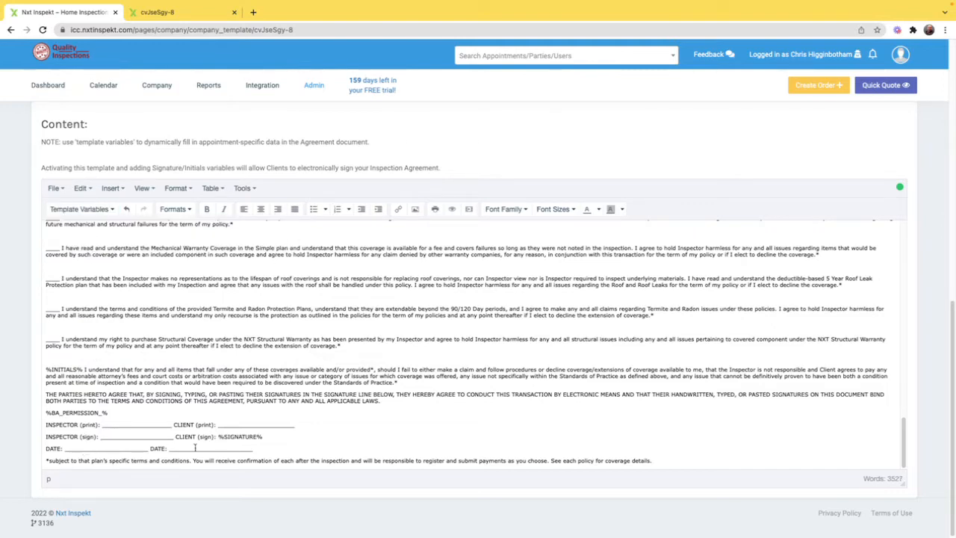
Step: Replace the blank after the client's DATE at the end of the agreement with the Today (Legal Date) template variable
{"action": "double_click", "coordinate": [195, 447]}
{"action": "left_click", "coordinate": [79, 210]}
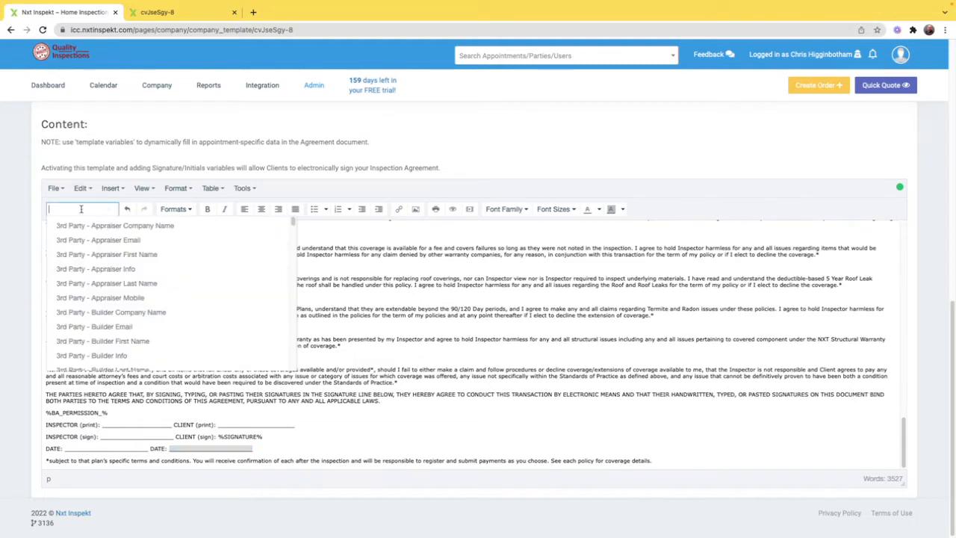
{"action": "type", "text": "today"}
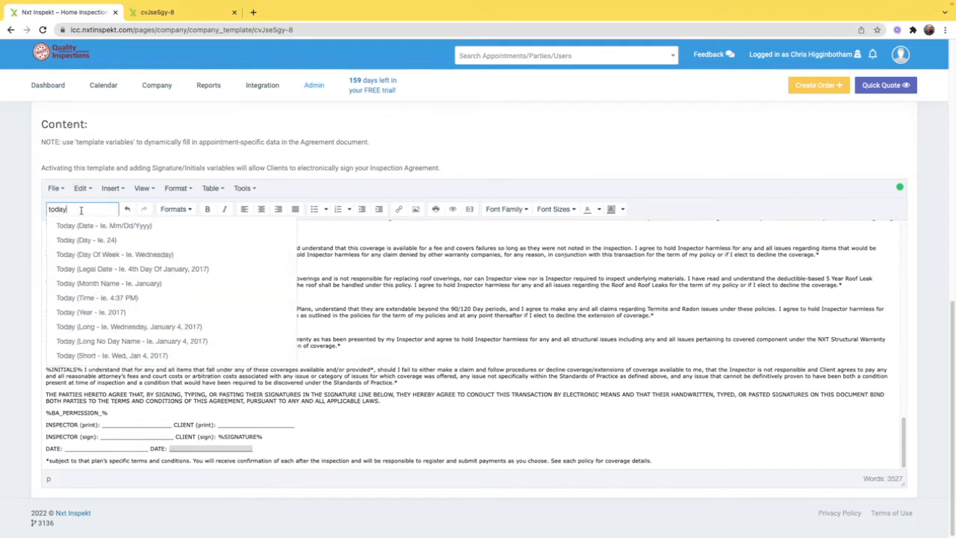
{"action": "left_click", "coordinate": [97, 274]}
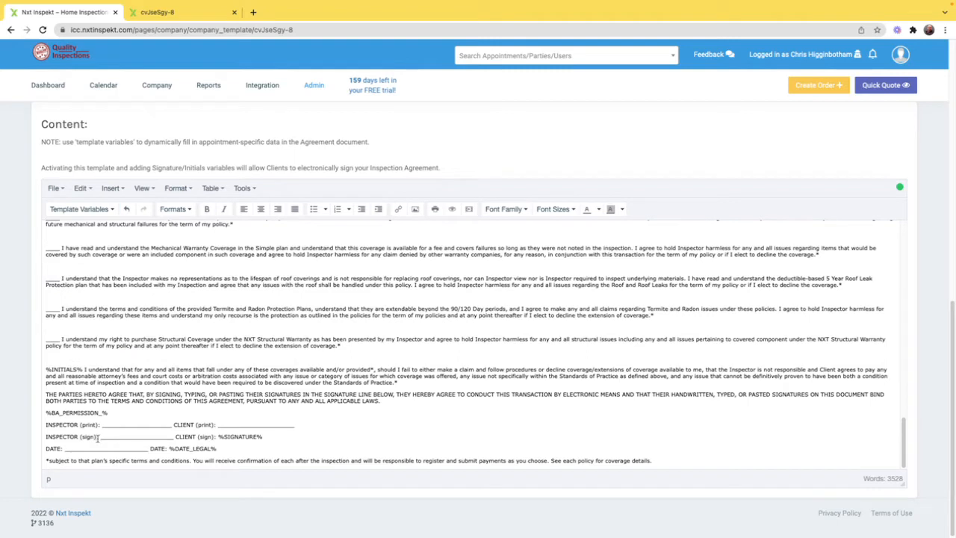
Step: Replace the blank after the inspector's DATE with the Today (Legal Date) template variable
{"action": "double_click", "coordinate": [93, 446]}
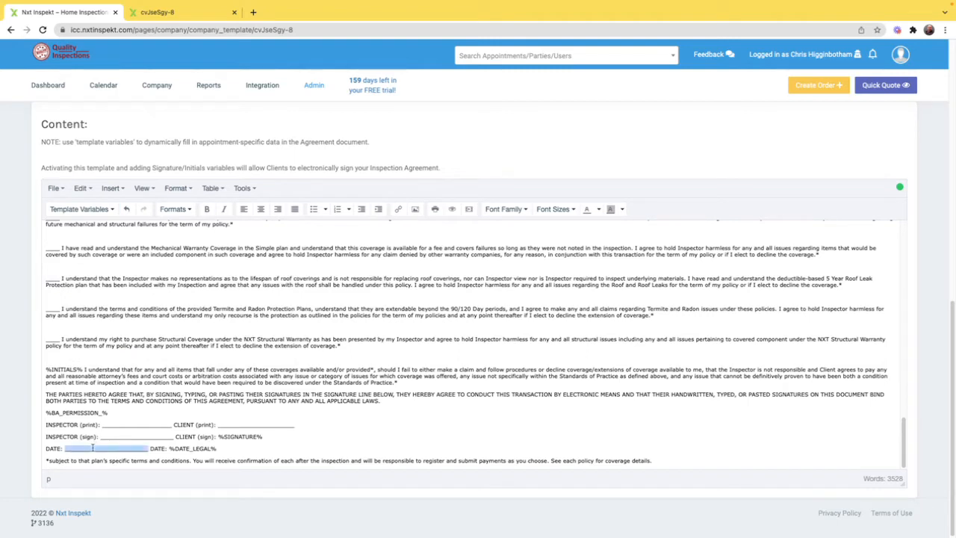
{"action": "left_click", "coordinate": [78, 209]}
{"action": "type", "text": "today"}
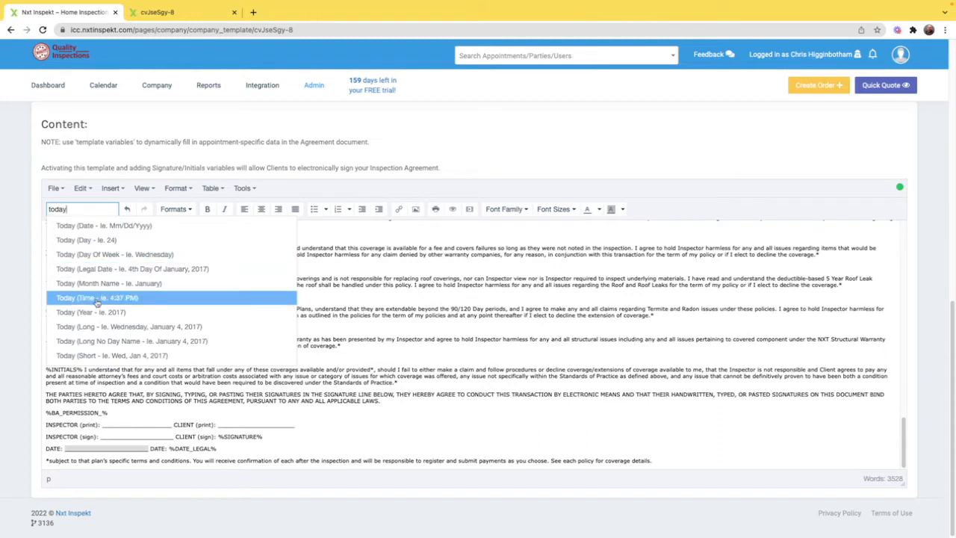
{"action": "left_click", "coordinate": [121, 268]}
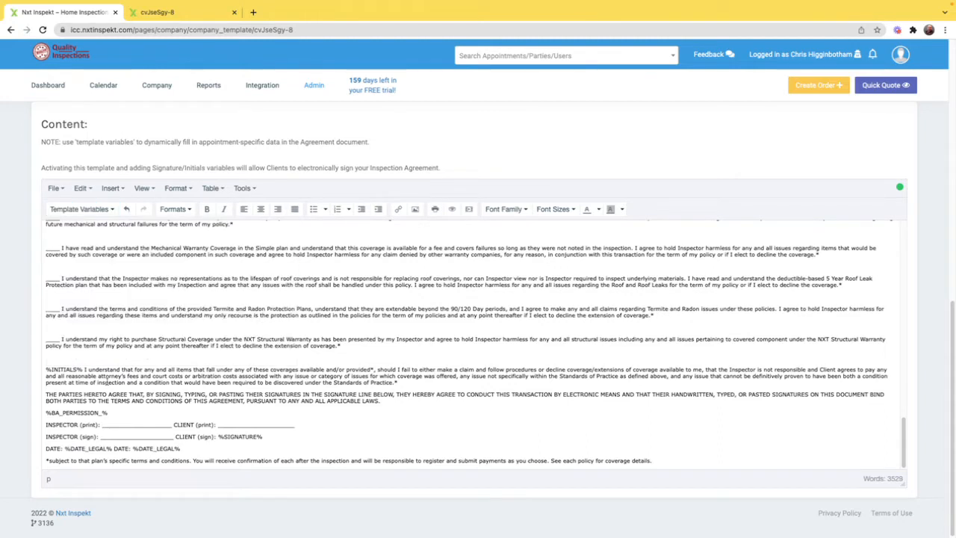
Step: Replace the blank after INSPECTOR (print) with the Inspector's Display Name template variable
{"action": "double_click", "coordinate": [116, 423]}
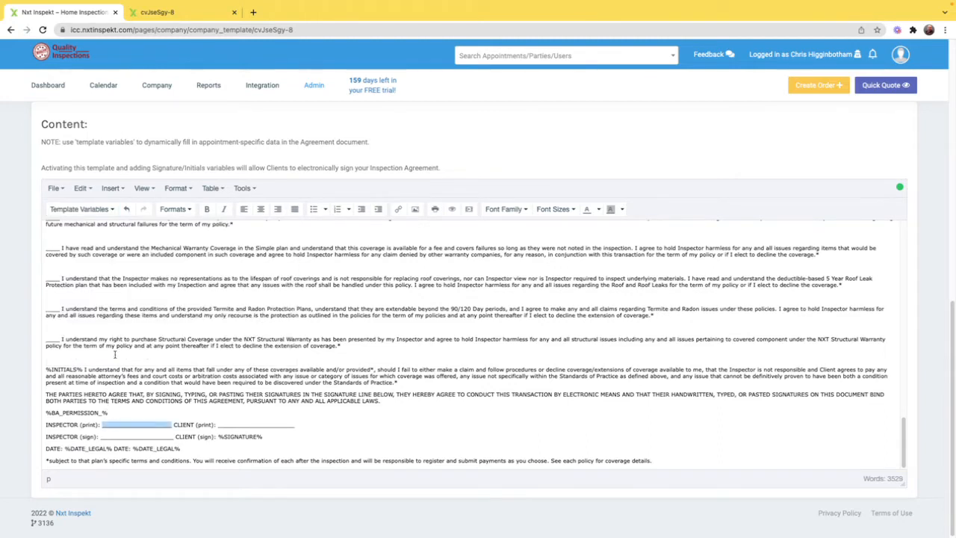
{"action": "left_click", "coordinate": [74, 209]}
{"action": "type", "text": "display"}
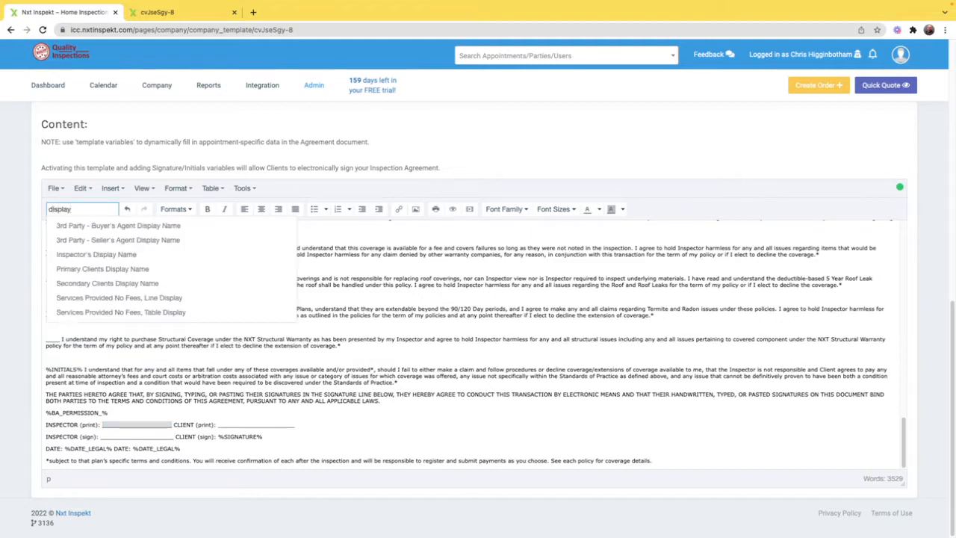
{"action": "left_click", "coordinate": [96, 253]}
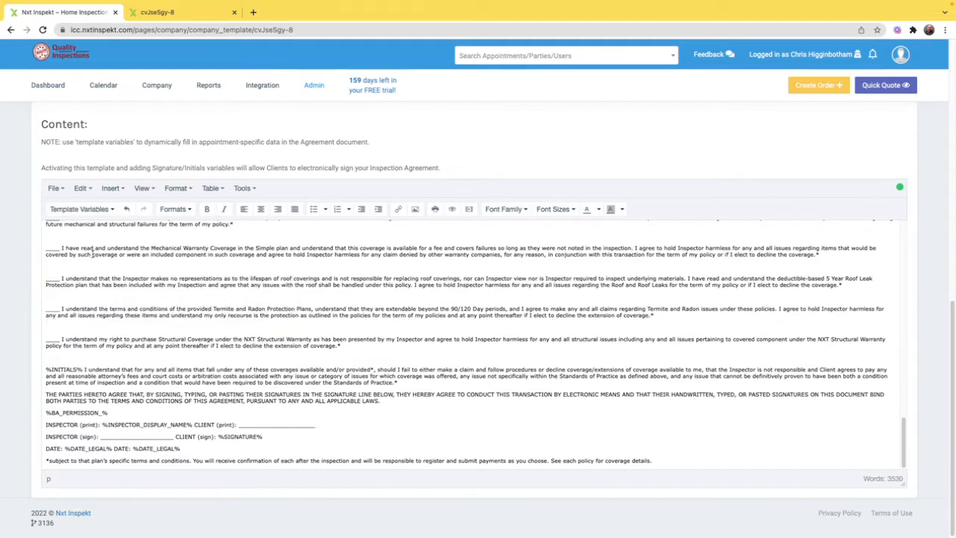
Step: Replace the blank after CLIENT (print) with the Primary Clients Display Name template variable
{"action": "double_click", "coordinate": [258, 423]}
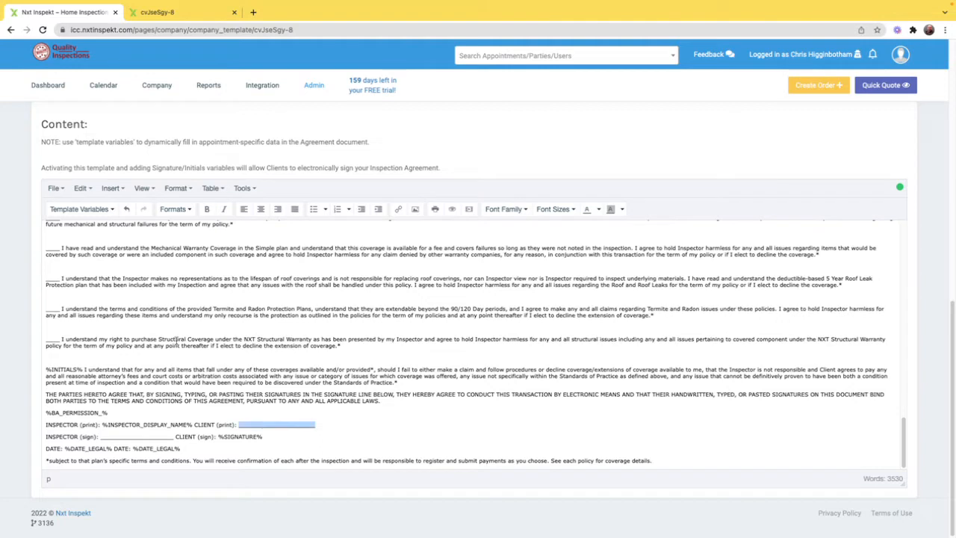
{"action": "left_click", "coordinate": [89, 207]}
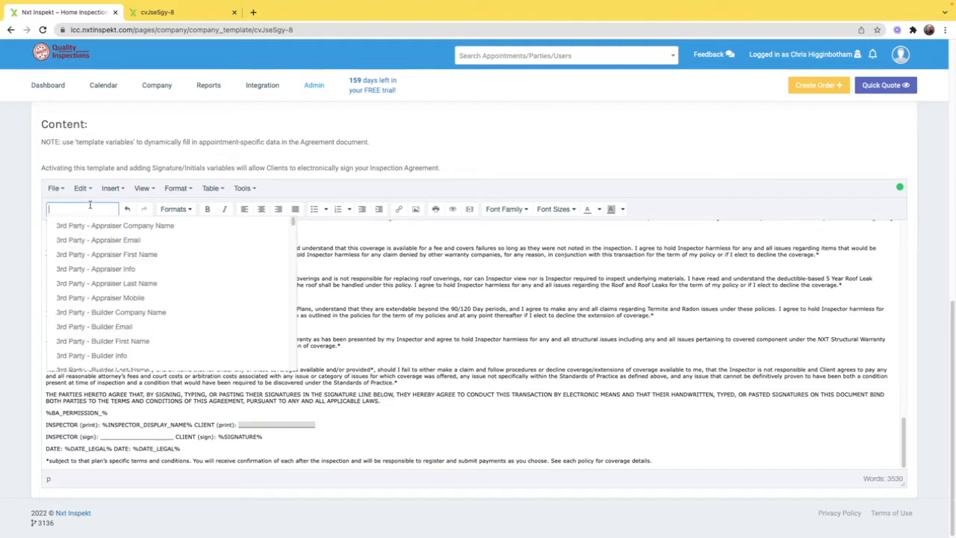
{"action": "type", "text": "client dis"}
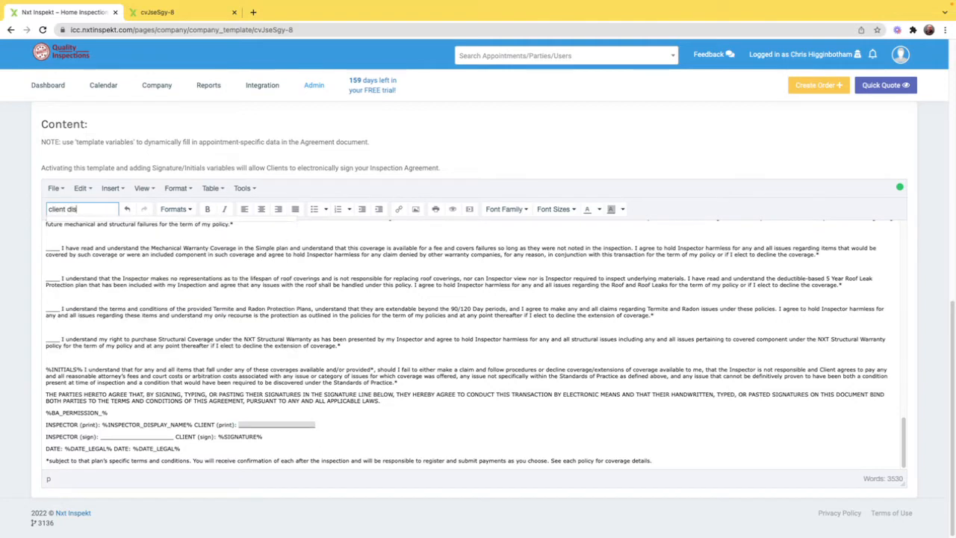
{"action": "key", "text": "BackSpace"}
{"action": "key", "text": "BackSpace"}
{"action": "key", "text": "BackSpace"}
{"action": "key", "text": "BackSpace"}
{"action": "key", "text": "BackSpace"}
{"action": "key", "text": "BackSpace"}
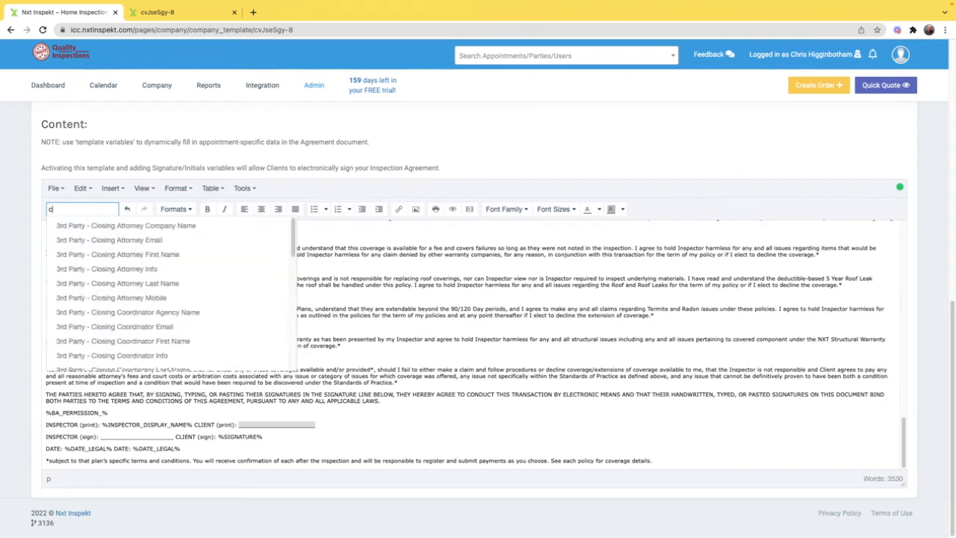
{"action": "type", "text": "display"}
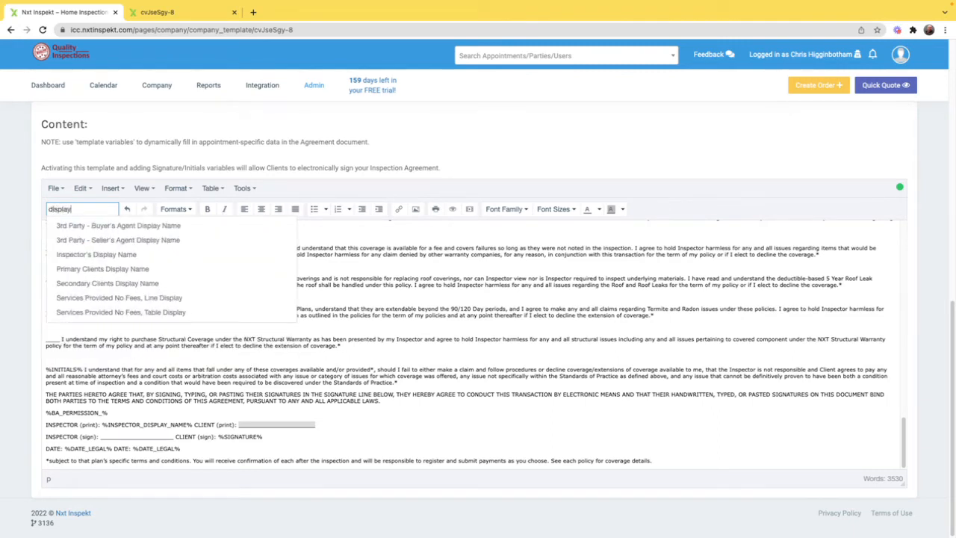
{"action": "left_click", "coordinate": [108, 266]}
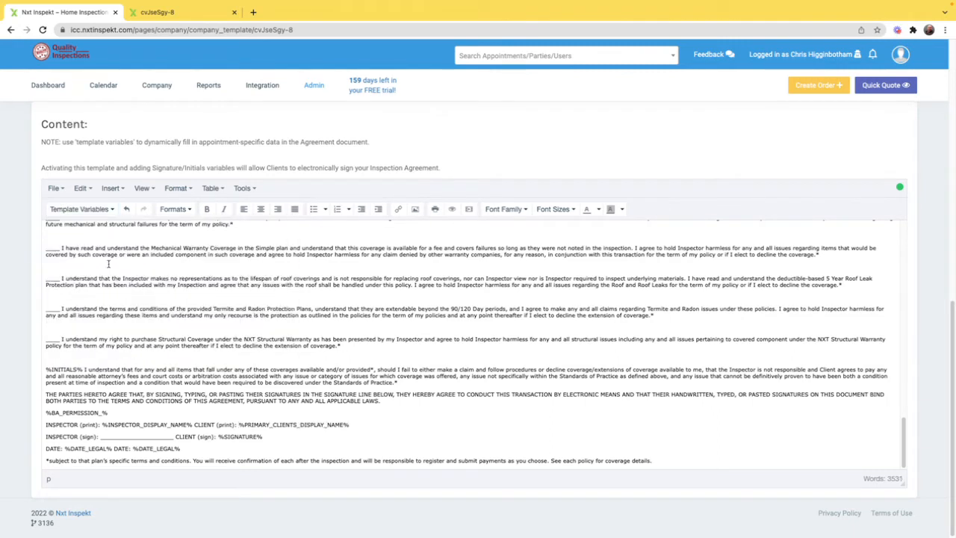
Step: Replace the blank after INSPECTOR (sign) with the Inspector's Signature template variable
{"action": "double_click", "coordinate": [123, 436]}
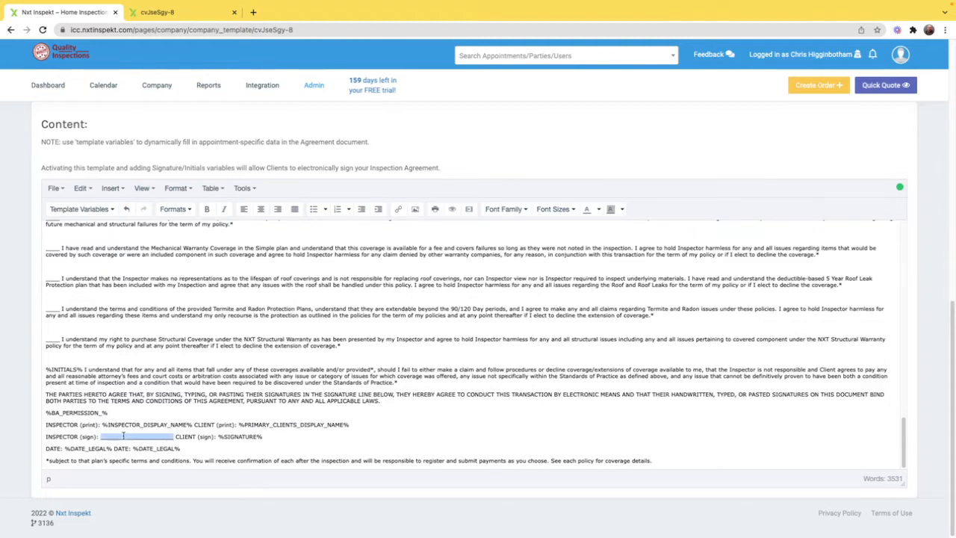
{"action": "left_click", "coordinate": [68, 206]}
{"action": "type", "text": "si"}
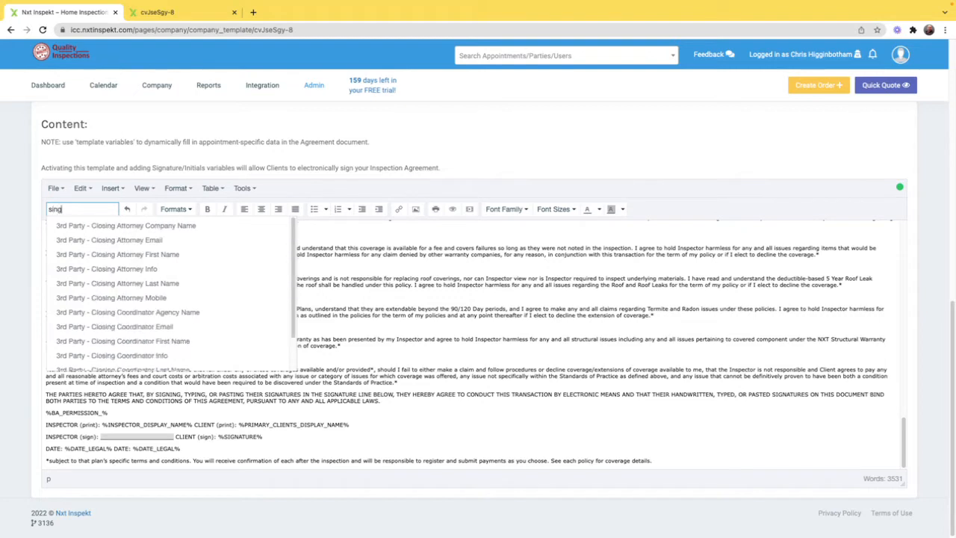
{"action": "type", "text": "gnature"}
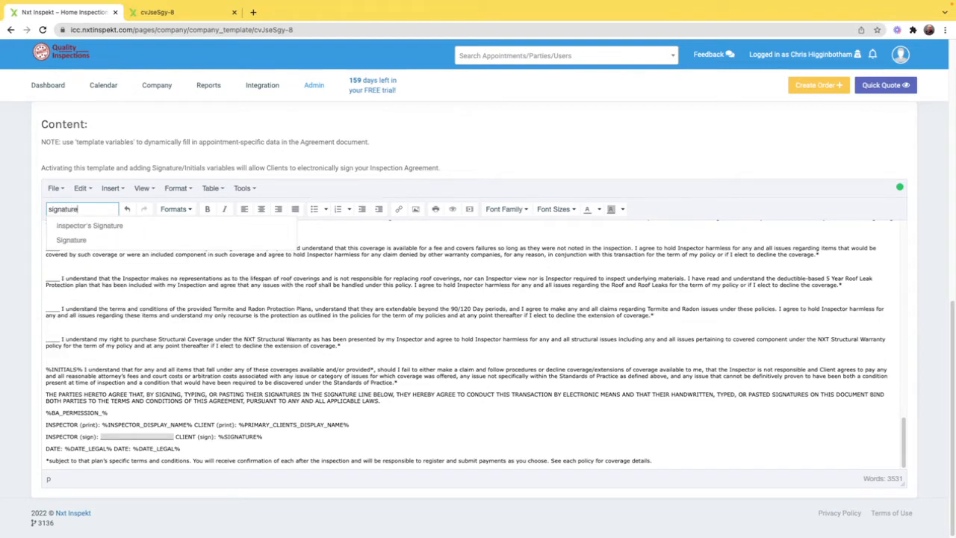
{"action": "left_click", "coordinate": [110, 224]}
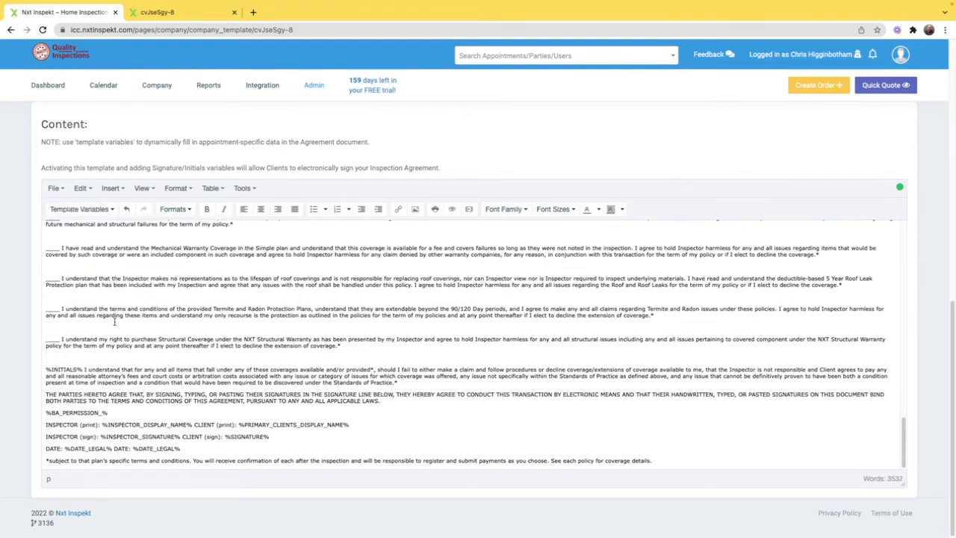
Step: Save the Pre-Inspection Agreement template and close the confirmation message
{"action": "scroll", "coordinate": [142, 332], "scroll_direction": "up", "scroll_amount": 3}
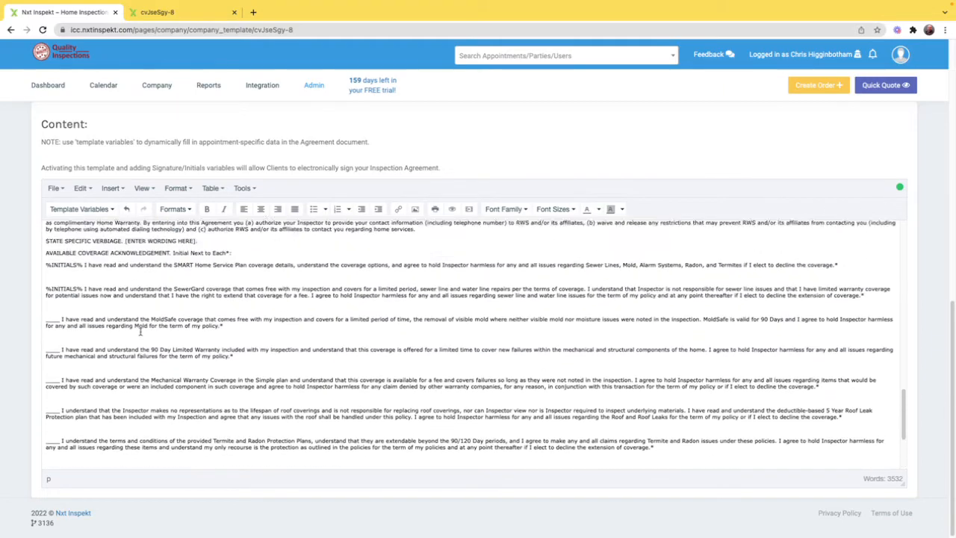
{"action": "scroll", "coordinate": [140, 332], "scroll_direction": "up", "scroll_amount": 1}
{"action": "scroll", "coordinate": [101, 280], "scroll_direction": "up", "scroll_amount": 6}
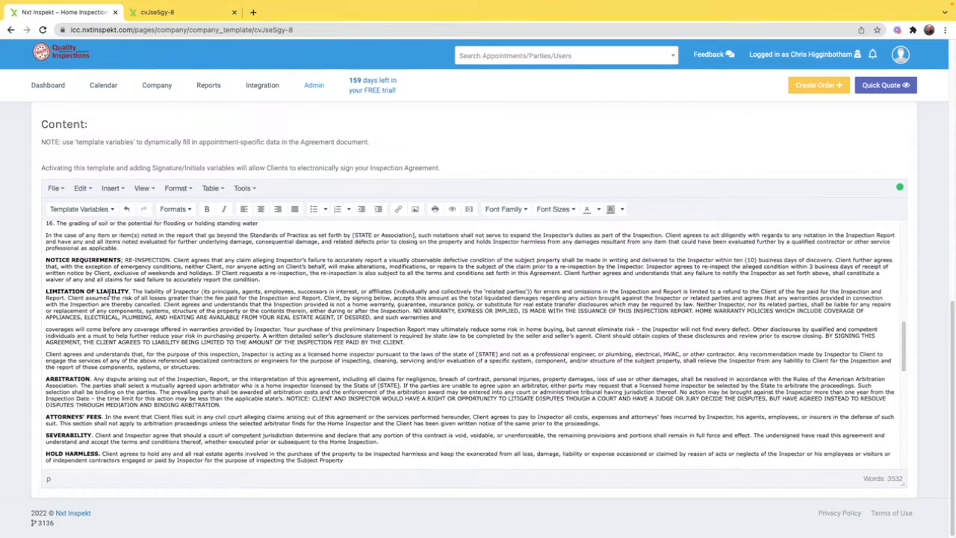
{"action": "scroll", "coordinate": [173, 327], "scroll_direction": "up", "scroll_amount": 10}
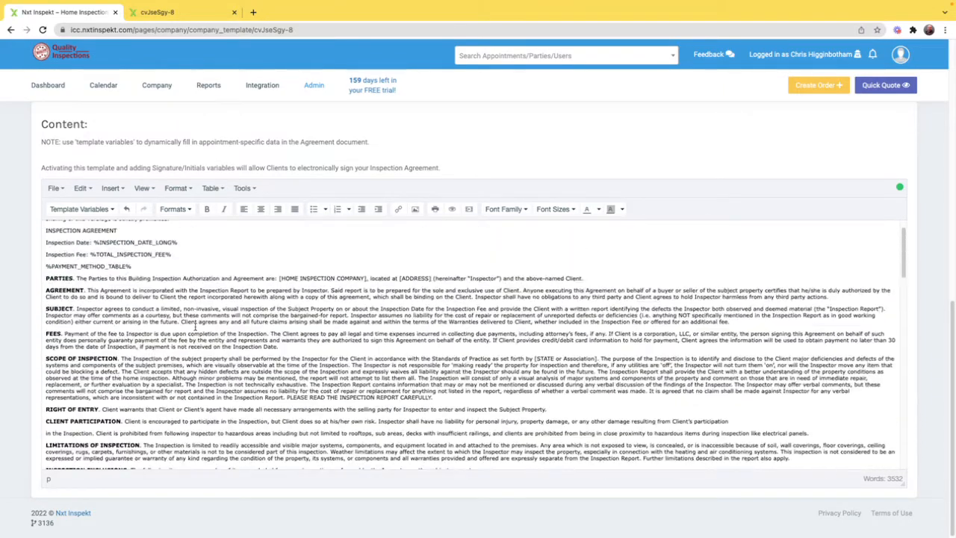
{"action": "scroll", "coordinate": [293, 329], "scroll_direction": "up", "scroll_amount": 3}
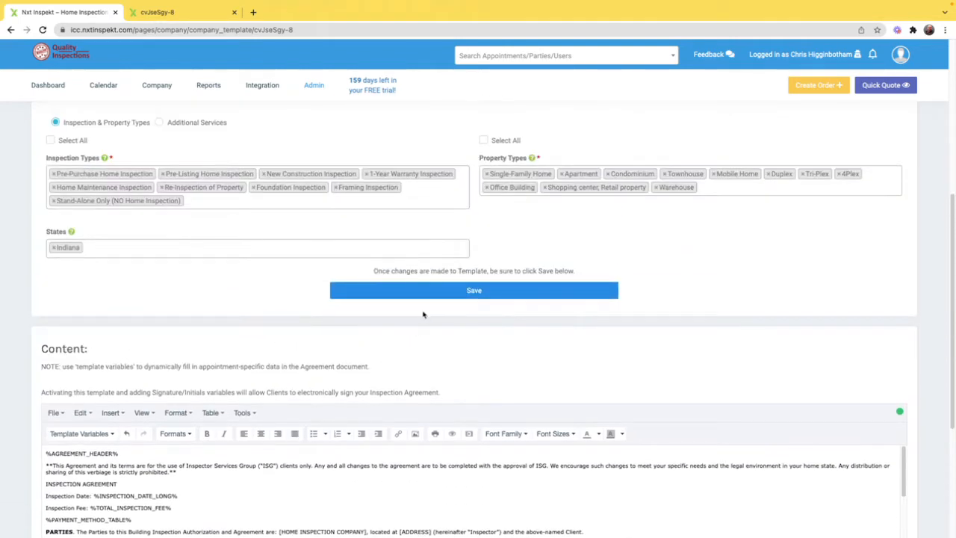
{"action": "left_click", "coordinate": [466, 292]}
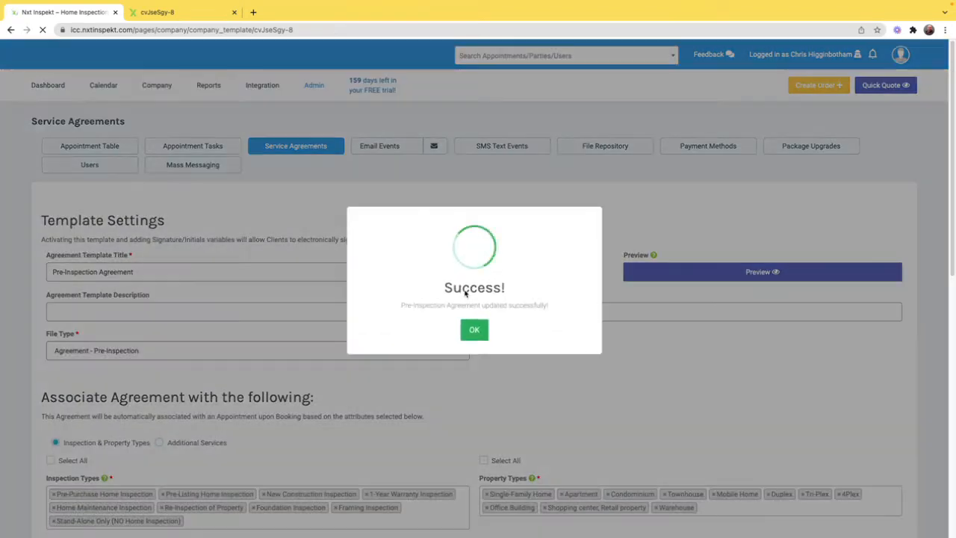
{"action": "left_click", "coordinate": [476, 333]}
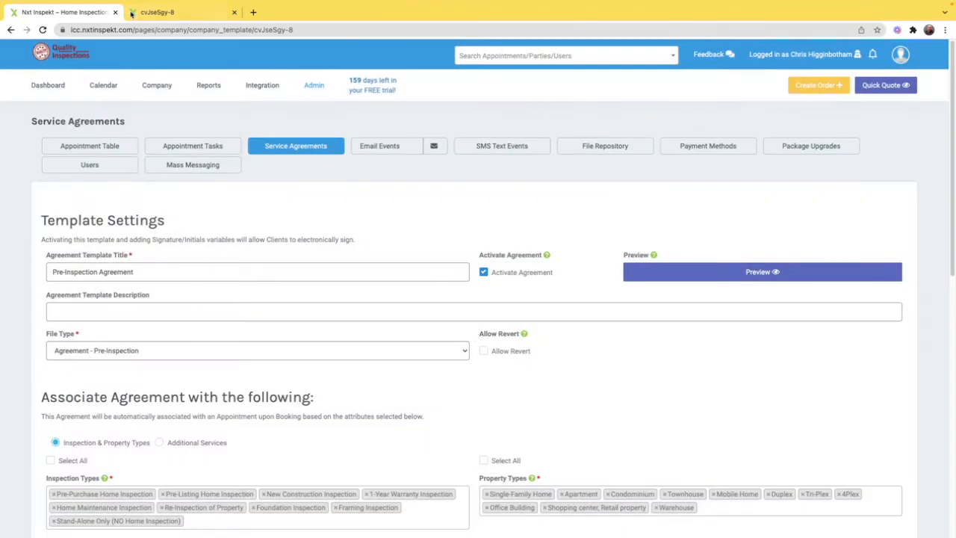
Step: Review the open agreement preview from the header on page 1 to the initials and signature lines on page 7
{"action": "left_click", "coordinate": [164, 11]}
{"action": "left_click", "coordinate": [84, 9]}
{"action": "left_click", "coordinate": [170, 12]}
{"action": "scroll", "coordinate": [590, 287], "scroll_direction": "up", "scroll_amount": 6}
{"action": "scroll", "coordinate": [589, 288], "scroll_direction": "up", "scroll_amount": 20}
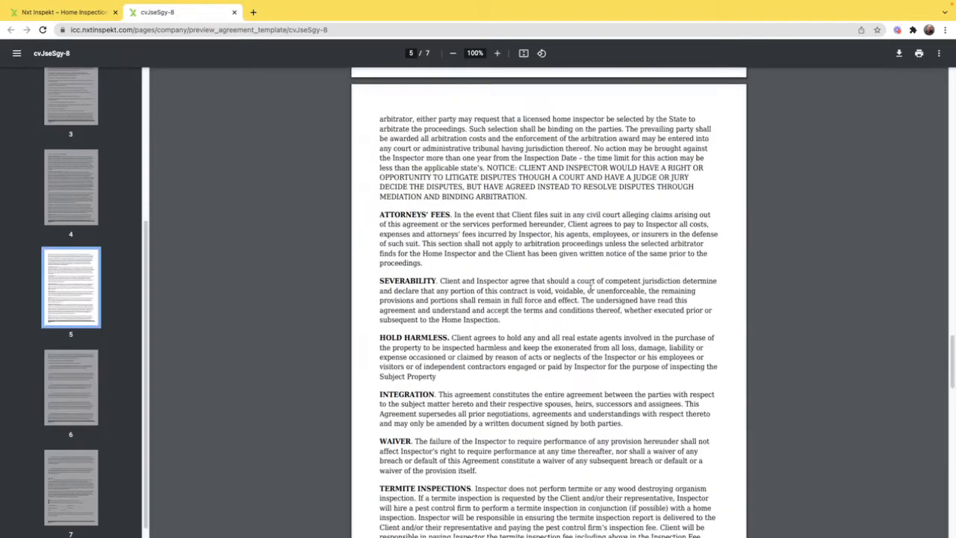
{"action": "scroll", "coordinate": [590, 288], "scroll_direction": "up", "scroll_amount": 5}
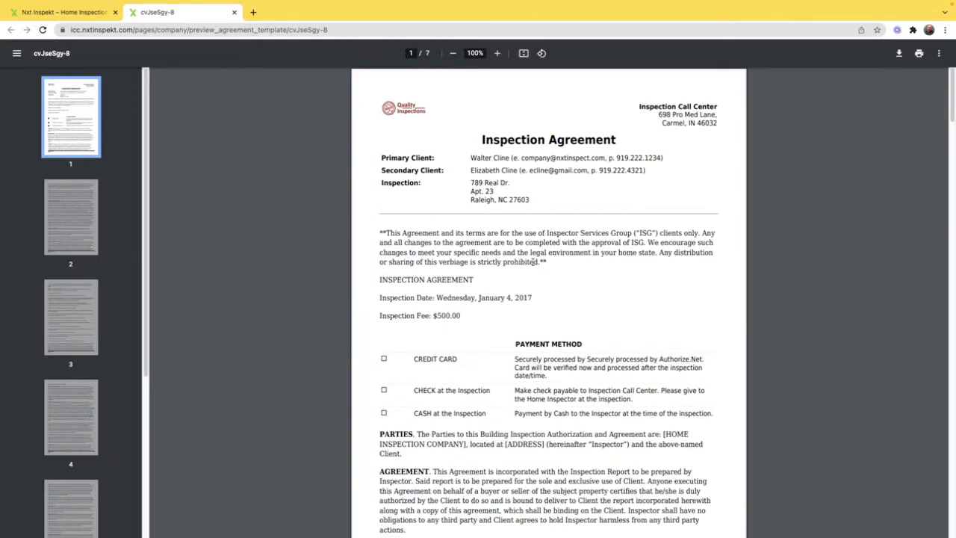
{"action": "scroll", "coordinate": [532, 311], "scroll_direction": "down", "scroll_amount": 3}
{"action": "scroll", "coordinate": [532, 312], "scroll_direction": "down", "scroll_amount": 12}
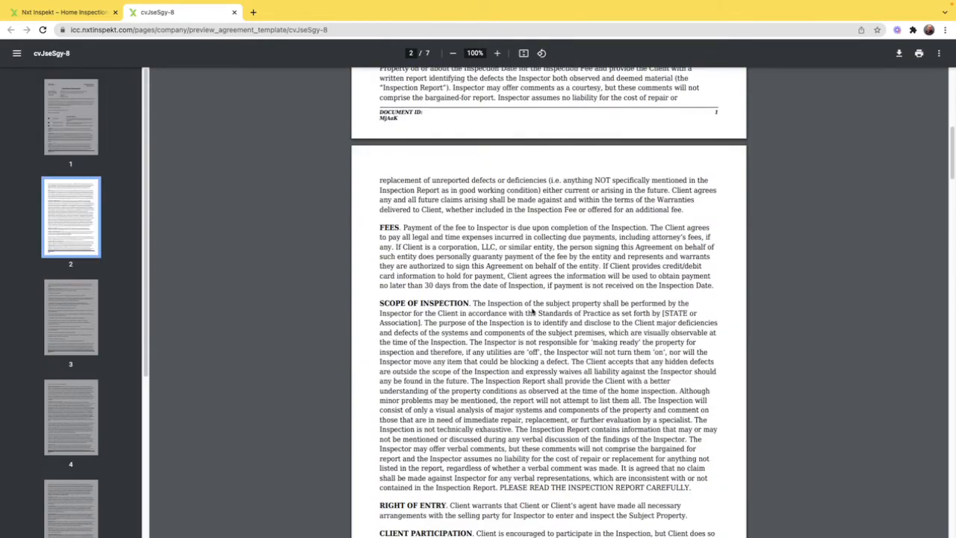
{"action": "scroll", "coordinate": [533, 311], "scroll_direction": "down", "scroll_amount": 15}
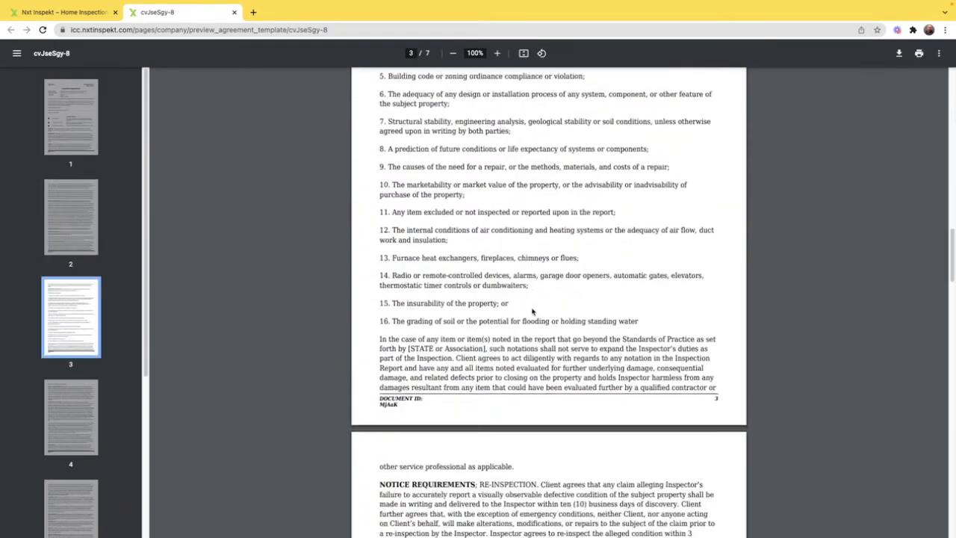
{"action": "scroll", "coordinate": [533, 312], "scroll_direction": "down", "scroll_amount": 10}
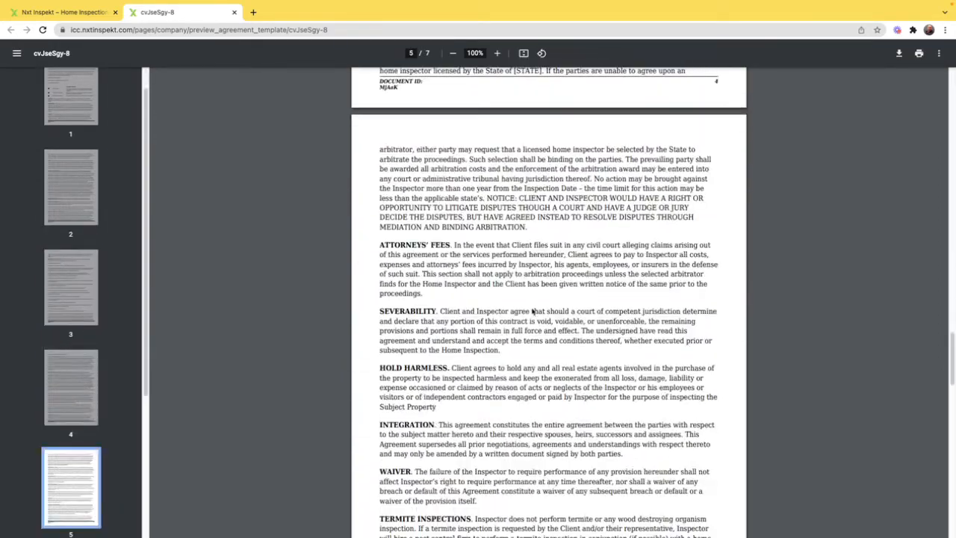
{"action": "scroll", "coordinate": [532, 311], "scroll_direction": "down", "scroll_amount": 8}
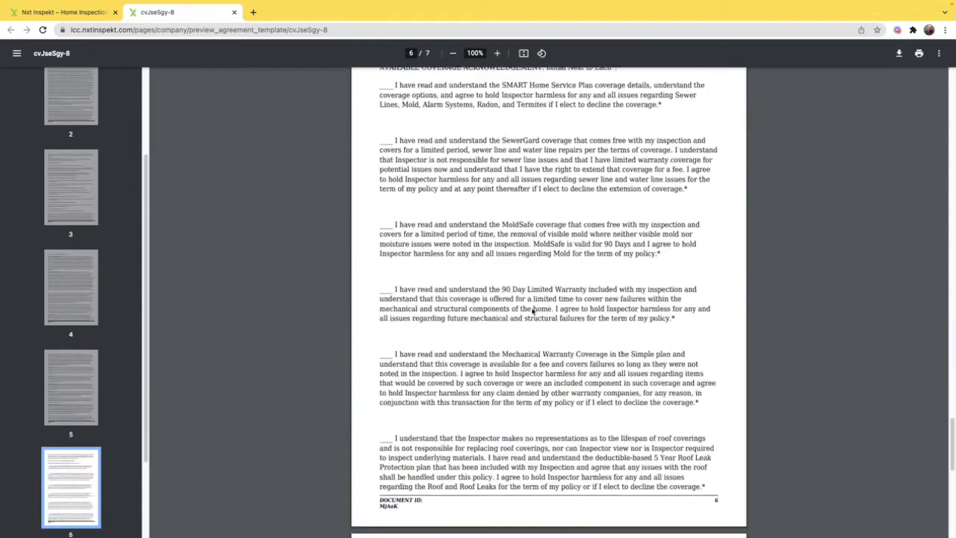
{"action": "scroll", "coordinate": [533, 312], "scroll_direction": "down", "scroll_amount": 4}
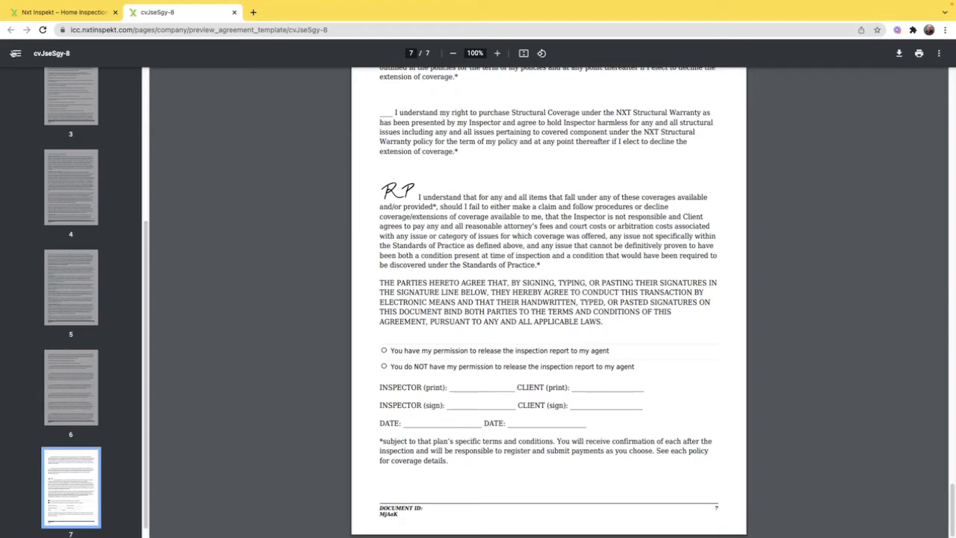
Step: Leave the preview and return to the list of Service Agreements templates
{"action": "left_click", "coordinate": [64, 12]}
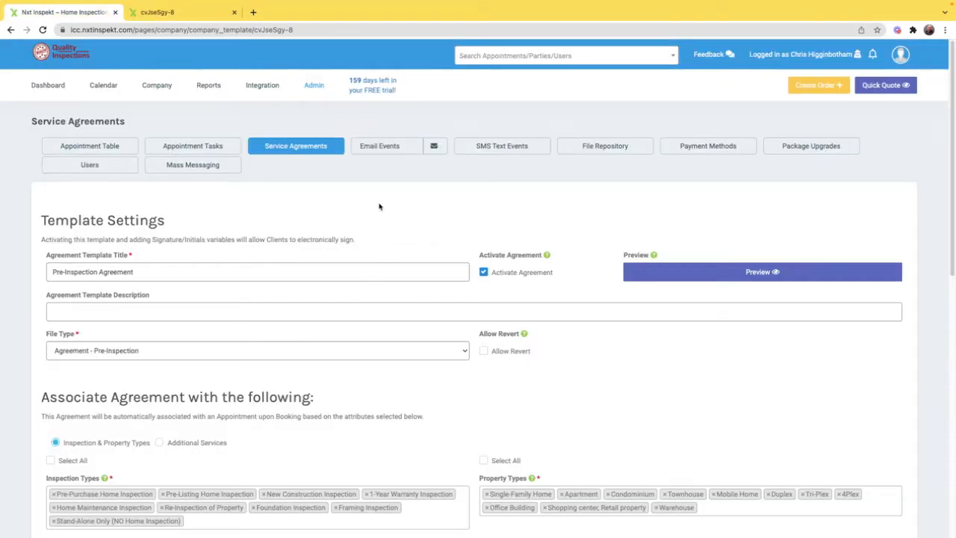
{"action": "left_click", "coordinate": [312, 153]}
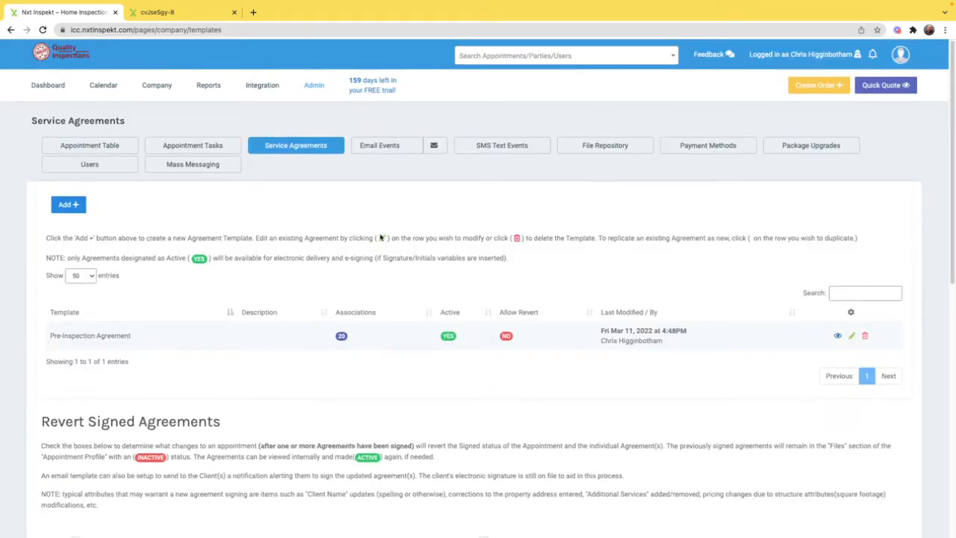
Step: Set signed agreements to revert on changes to total fees, primary client name, phone or email, and rescheduling to a different date, and save
{"action": "scroll", "coordinate": [305, 237], "scroll_direction": "down", "scroll_amount": 3}
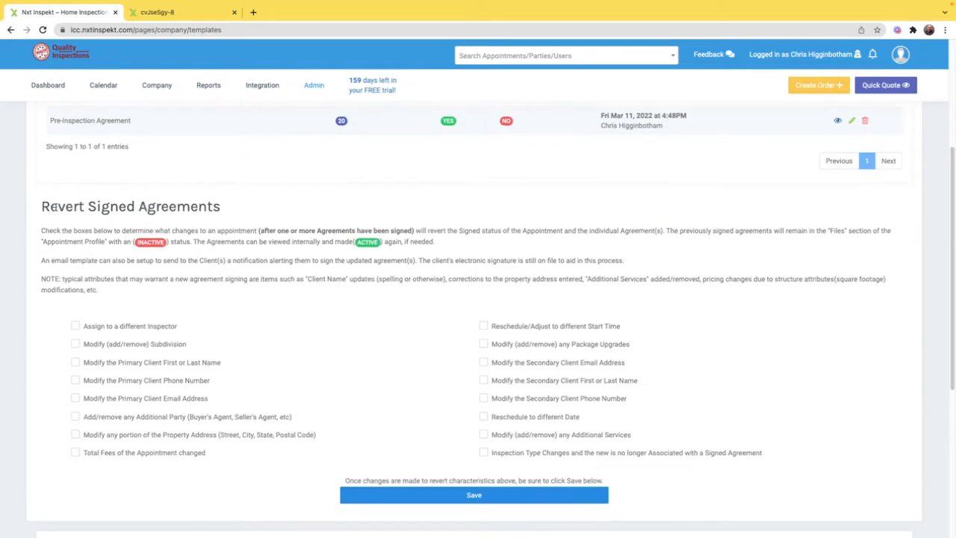
{"action": "left_click_drag", "start_coordinate": [55, 207], "coordinate": [193, 206]}
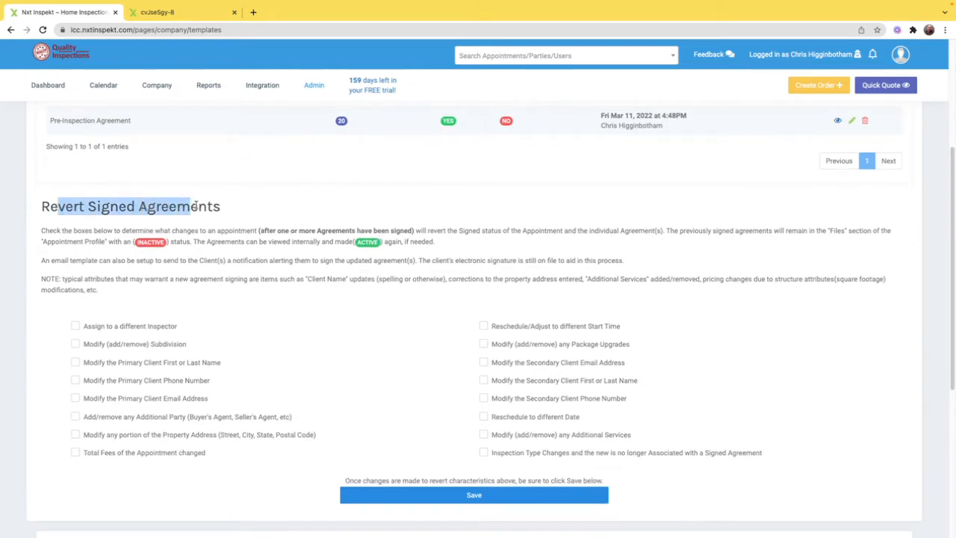
{"action": "scroll", "coordinate": [320, 277], "scroll_direction": "down", "scroll_amount": 2}
{"action": "scroll", "coordinate": [320, 277], "scroll_direction": "up", "scroll_amount": 1}
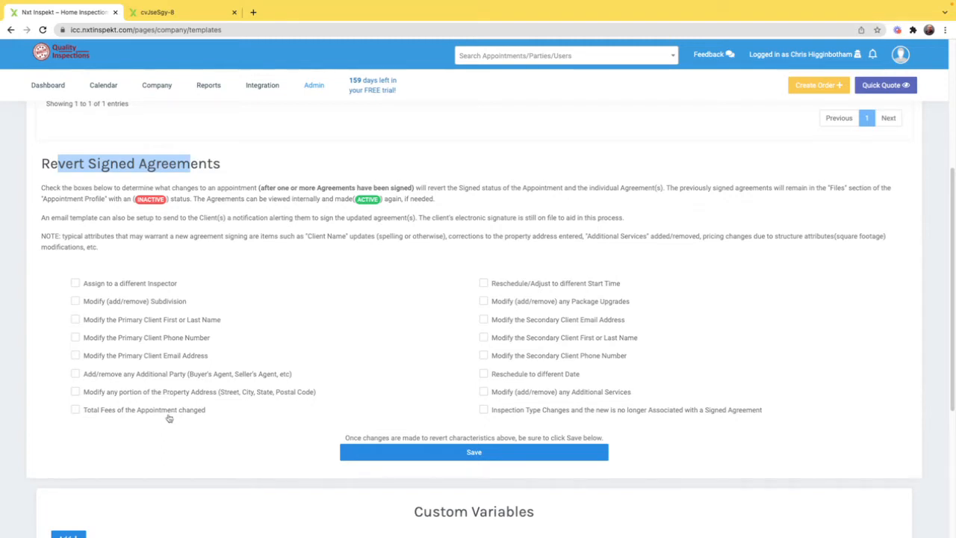
{"action": "left_click", "coordinate": [75, 410]}
{"action": "left_click", "coordinate": [76, 319]}
{"action": "left_click", "coordinate": [75, 338]}
{"action": "left_click", "coordinate": [75, 355]}
{"action": "left_click", "coordinate": [427, 451]}
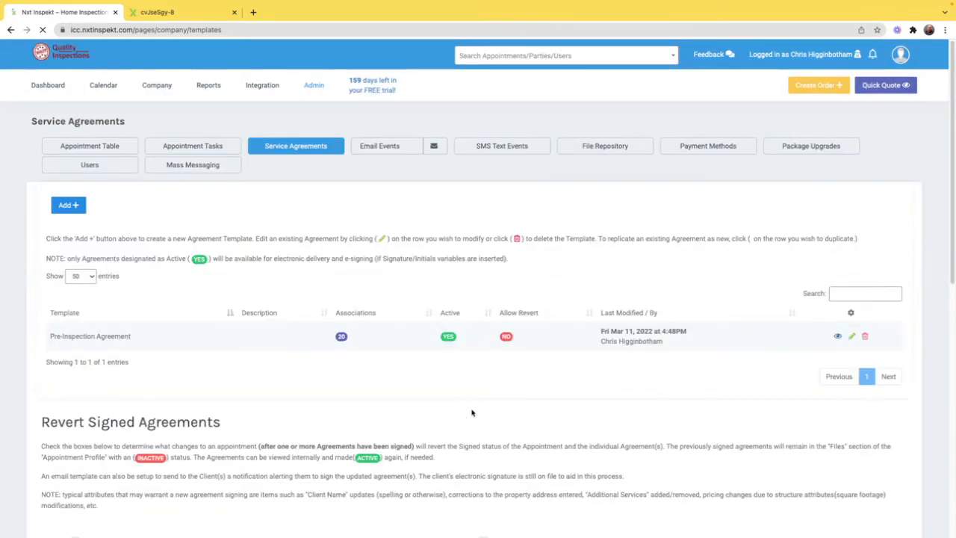
Step: Review the Revert Signed Agreements explanation and the saved selection of revert triggers
{"action": "scroll", "coordinate": [472, 380], "scroll_direction": "down", "scroll_amount": 2}
{"action": "left_click_drag", "start_coordinate": [62, 275], "coordinate": [384, 337]}
{"action": "scroll", "coordinate": [419, 348], "scroll_direction": "up", "scroll_amount": 2}
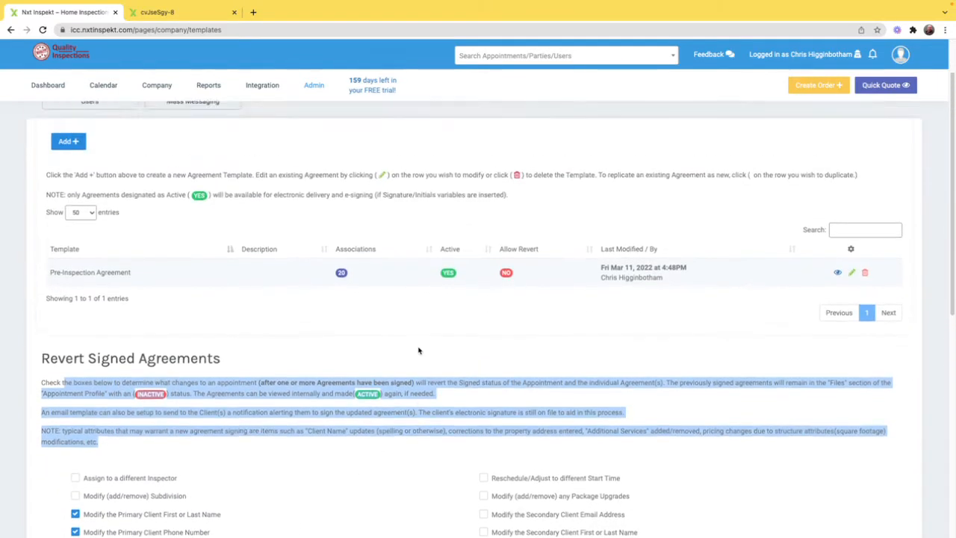
{"action": "left_click", "coordinate": [477, 379]}
{"action": "scroll", "coordinate": [476, 376], "scroll_direction": "down", "scroll_amount": 2}
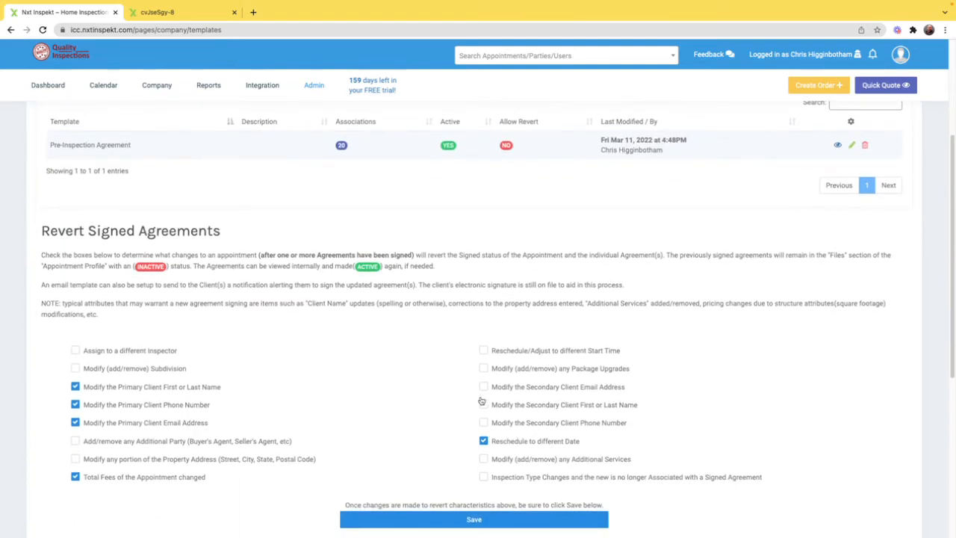
{"action": "scroll", "coordinate": [654, 332], "scroll_direction": "up", "scroll_amount": 2}
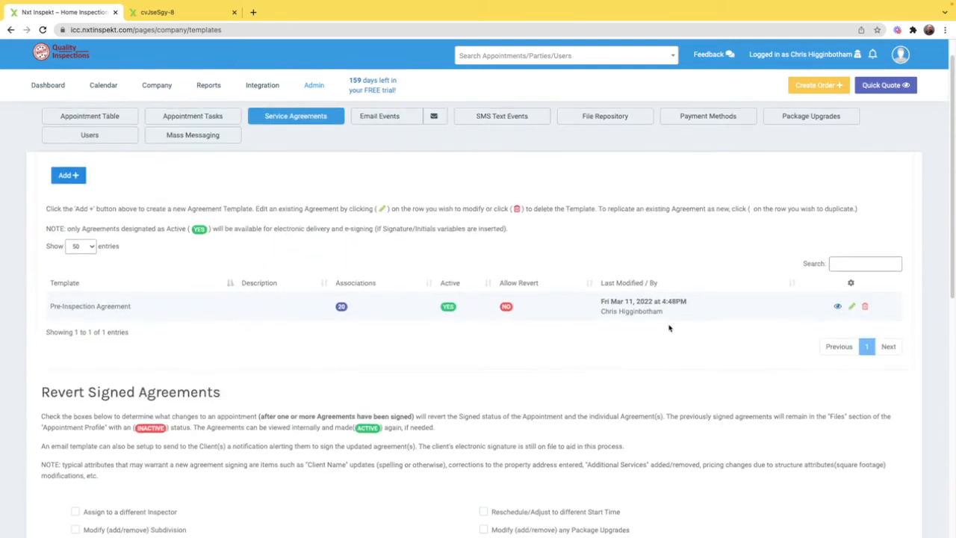
Step: Enable Allow Revert in the Pre-Inspection Agreement template settings and save the template
{"action": "left_click", "coordinate": [852, 324]}
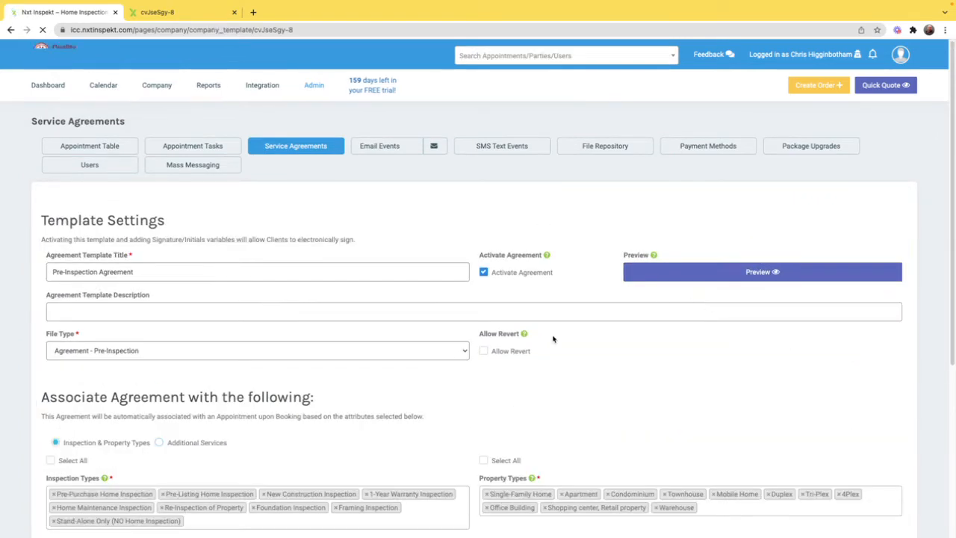
{"action": "mouse_move", "coordinate": [525, 335]}
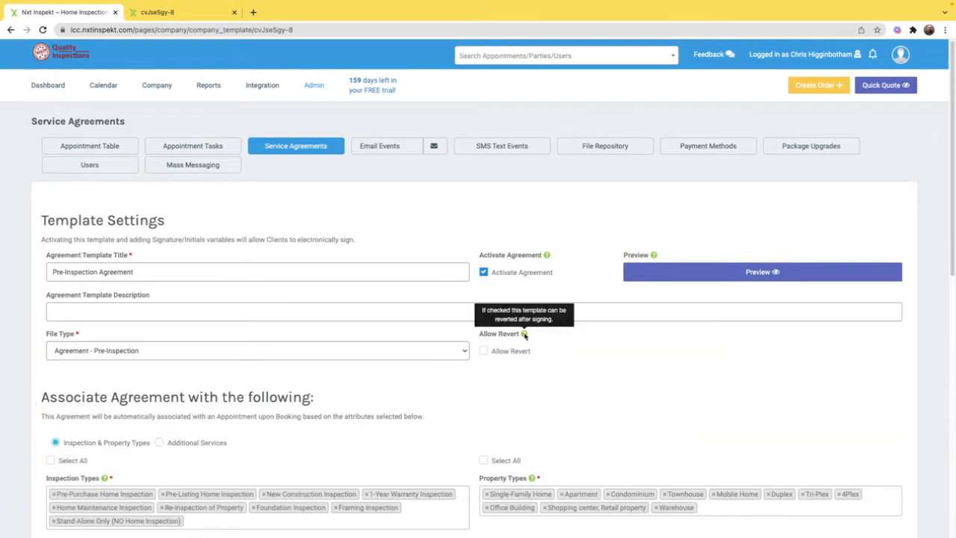
{"action": "mouse_move", "coordinate": [545, 256]}
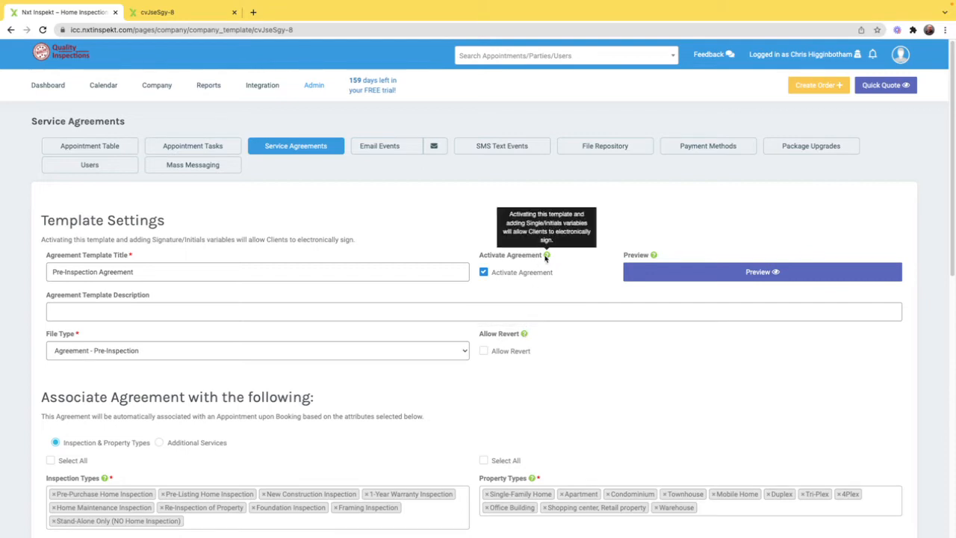
{"action": "left_click", "coordinate": [483, 351]}
{"action": "scroll", "coordinate": [470, 372], "scroll_direction": "down", "scroll_amount": 3}
{"action": "left_click", "coordinate": [487, 369]}
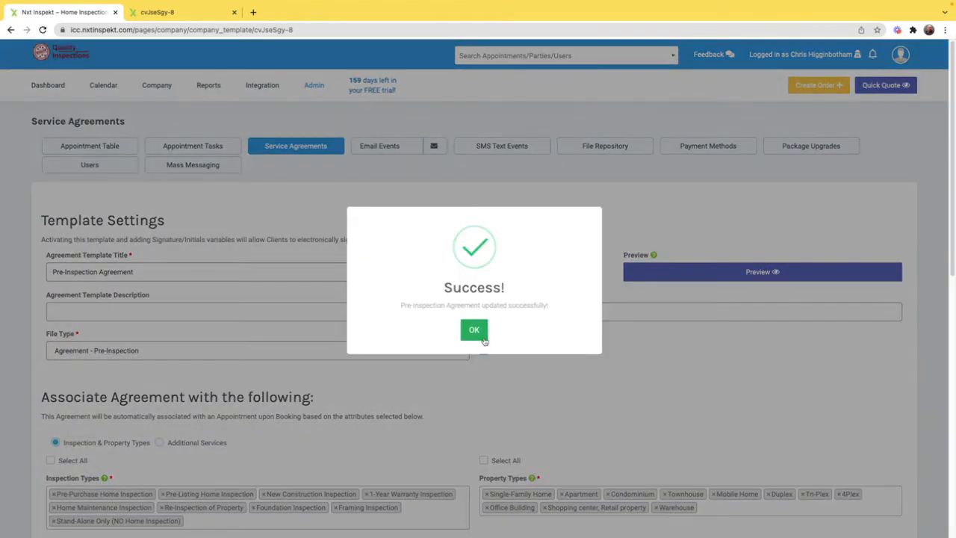
{"action": "left_click", "coordinate": [478, 334]}
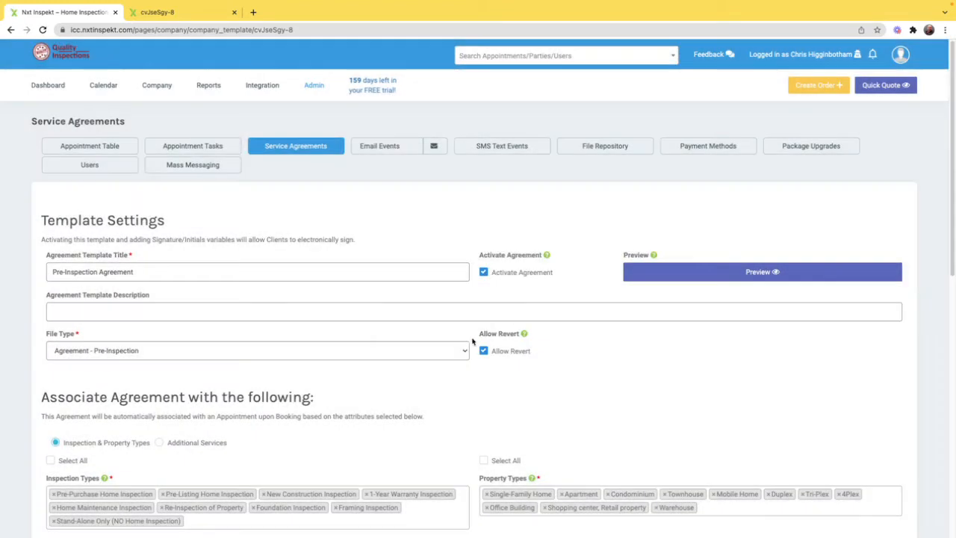
Step: Return to the Service Agreements list and read the Revert Signed Agreements and Custom Variables sections
{"action": "left_click", "coordinate": [312, 153]}
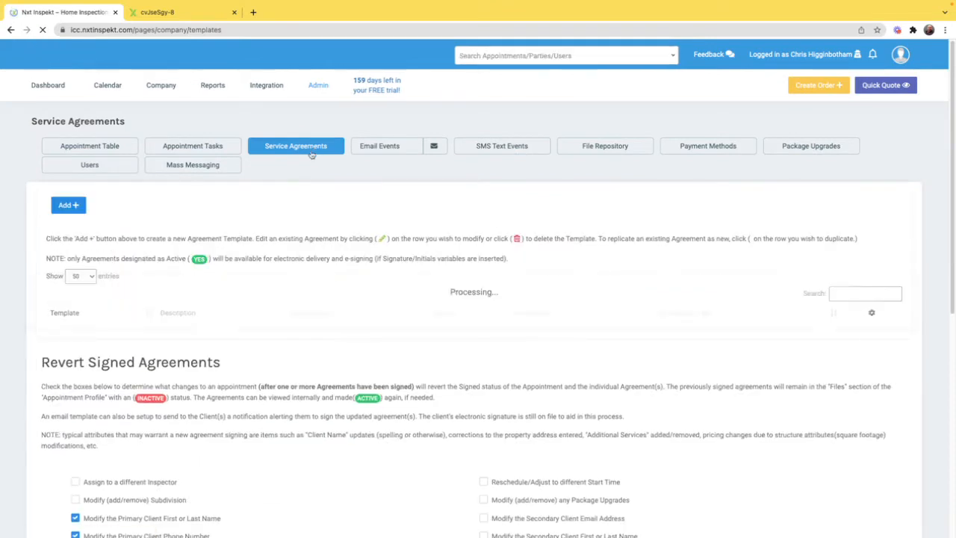
{"action": "scroll", "coordinate": [463, 241], "scroll_direction": "down", "scroll_amount": 5}
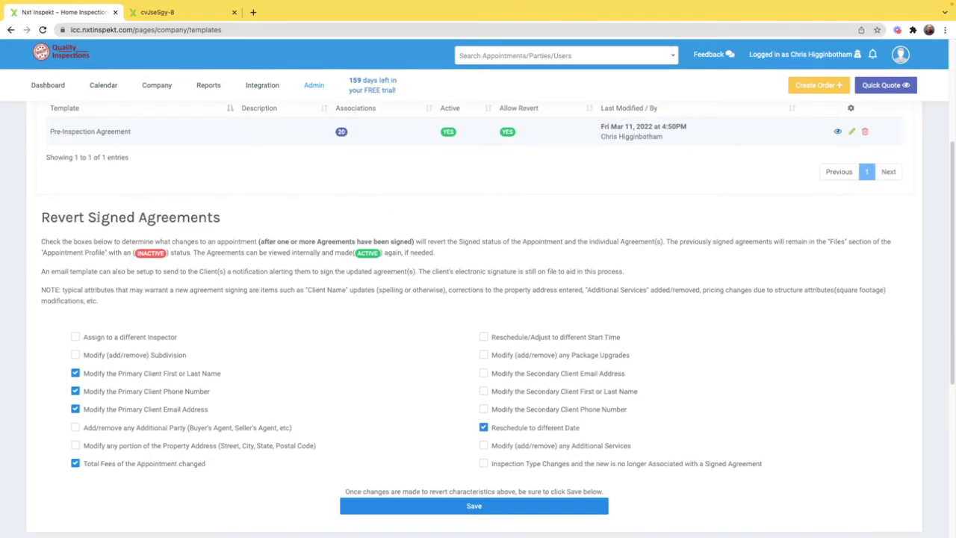
{"action": "left_click_drag", "start_coordinate": [67, 217], "coordinate": [187, 218]}
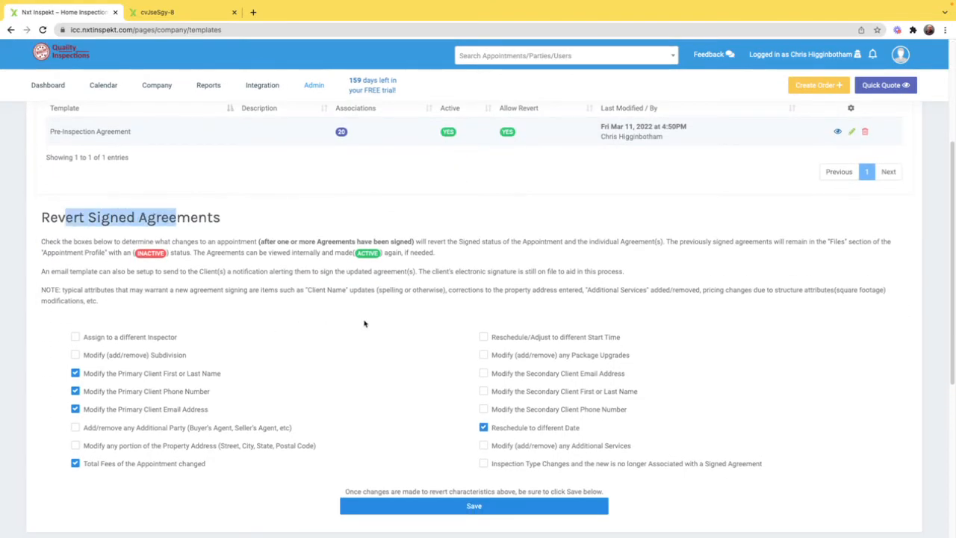
{"action": "scroll", "coordinate": [396, 322], "scroll_direction": "down", "scroll_amount": 5}
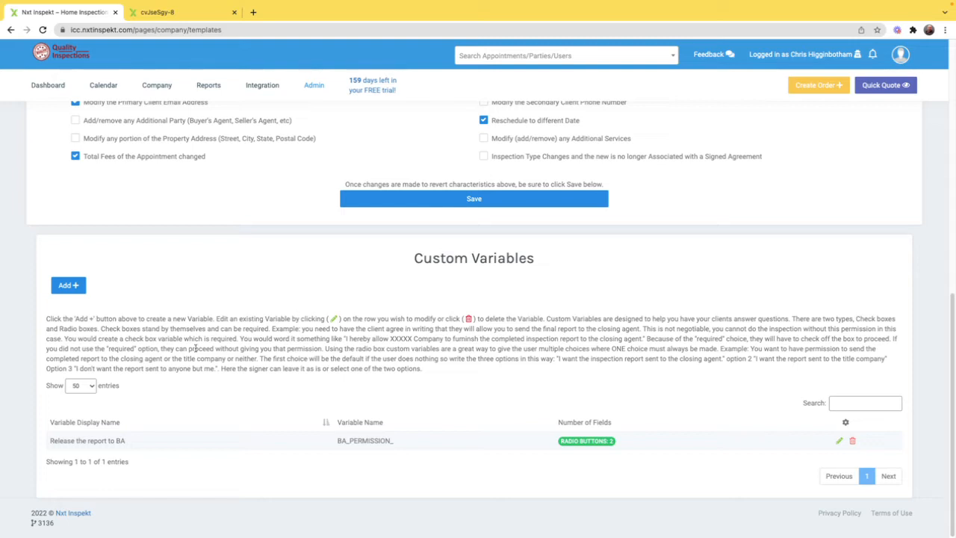
{"action": "left_click_drag", "start_coordinate": [103, 319], "coordinate": [407, 364]}
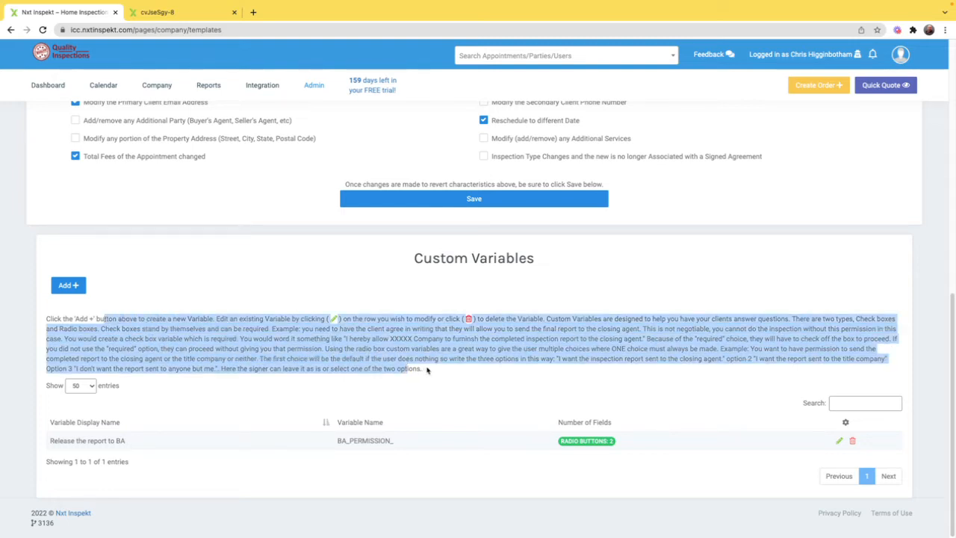
{"action": "left_click", "coordinate": [129, 306]}
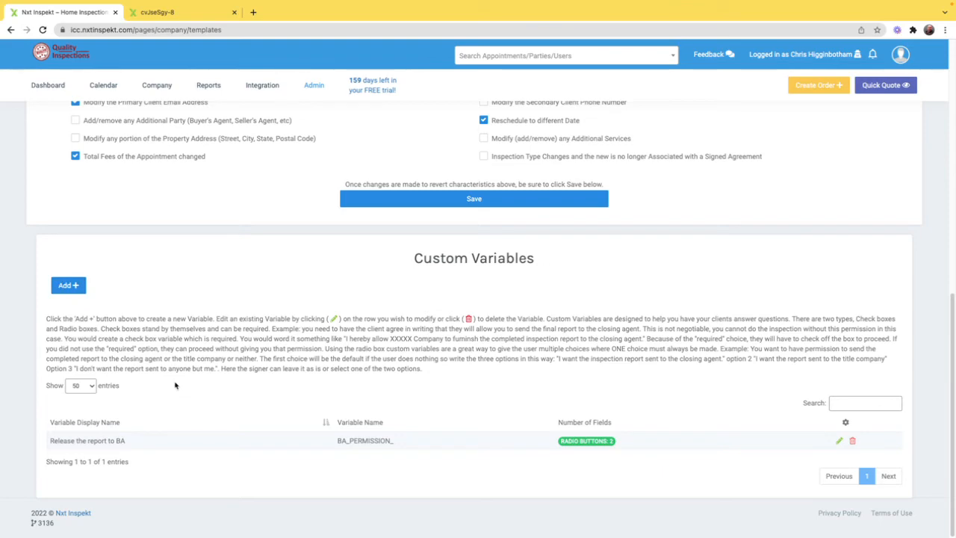
Step: Check the two radio button labels of the Release the report to BA custom variable and save the variable group
{"action": "left_click", "coordinate": [838, 442]}
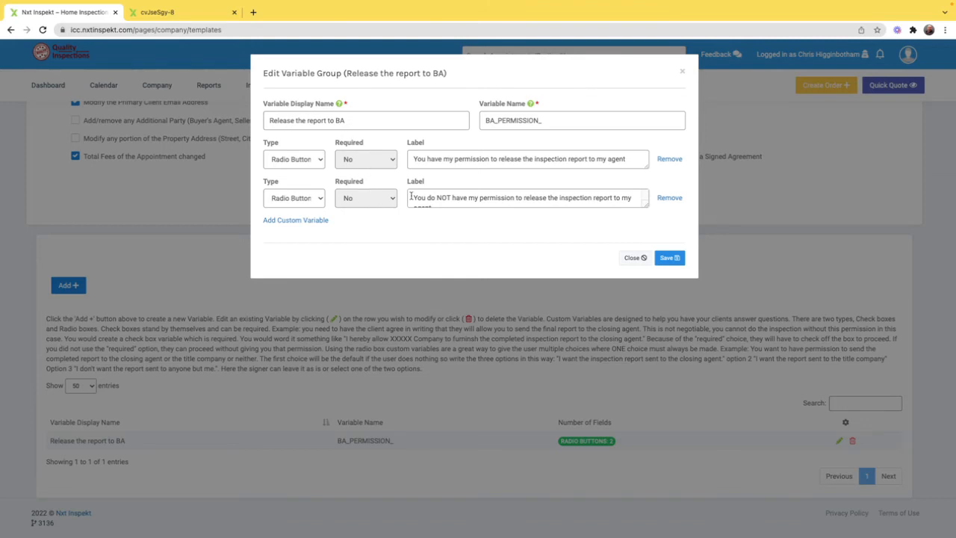
{"action": "left_click_drag", "start_coordinate": [423, 158], "coordinate": [613, 158]}
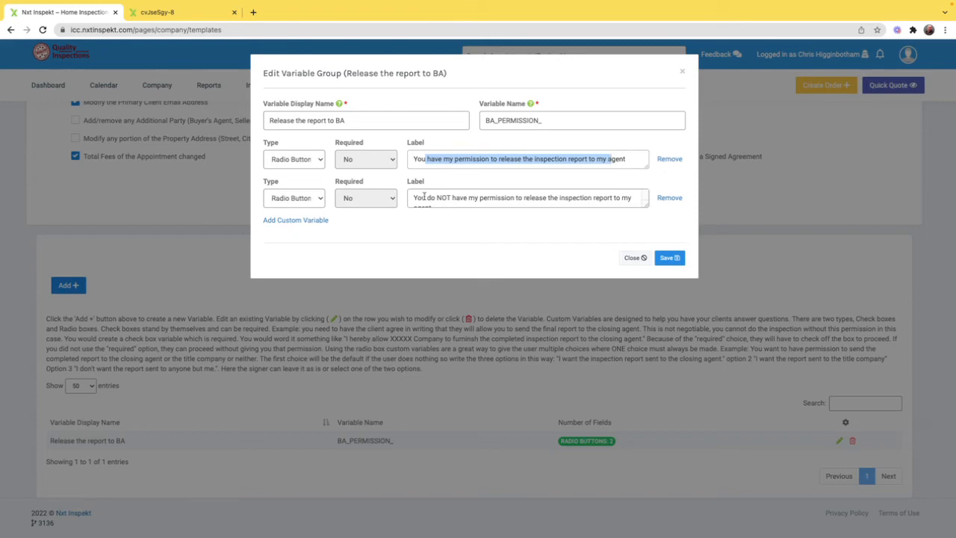
{"action": "left_click_drag", "start_coordinate": [423, 197], "coordinate": [448, 198]}
{"action": "left_click", "coordinate": [667, 257]}
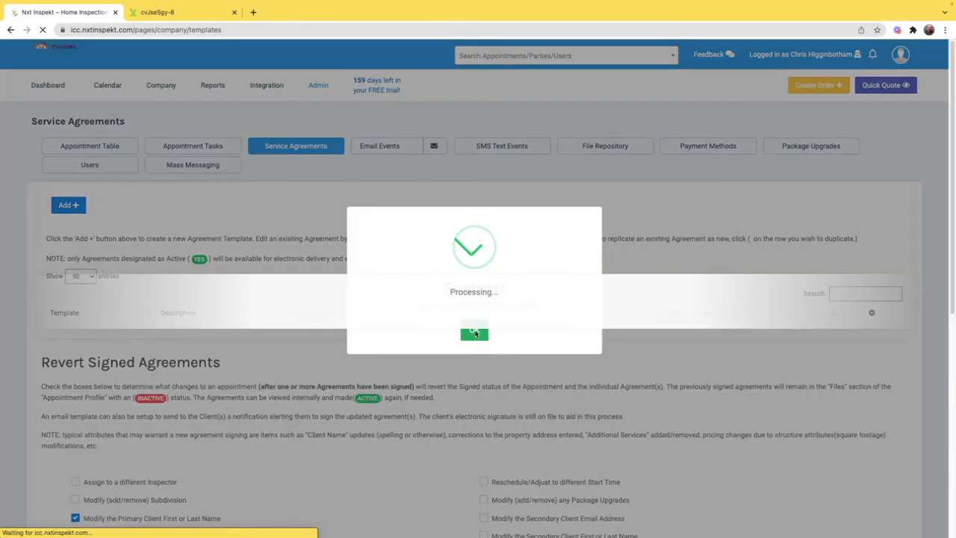
Step: Check the report-release radio options on page 7 of the agreement preview and close the preview
{"action": "scroll", "coordinate": [430, 345], "scroll_direction": "up", "scroll_amount": 7}
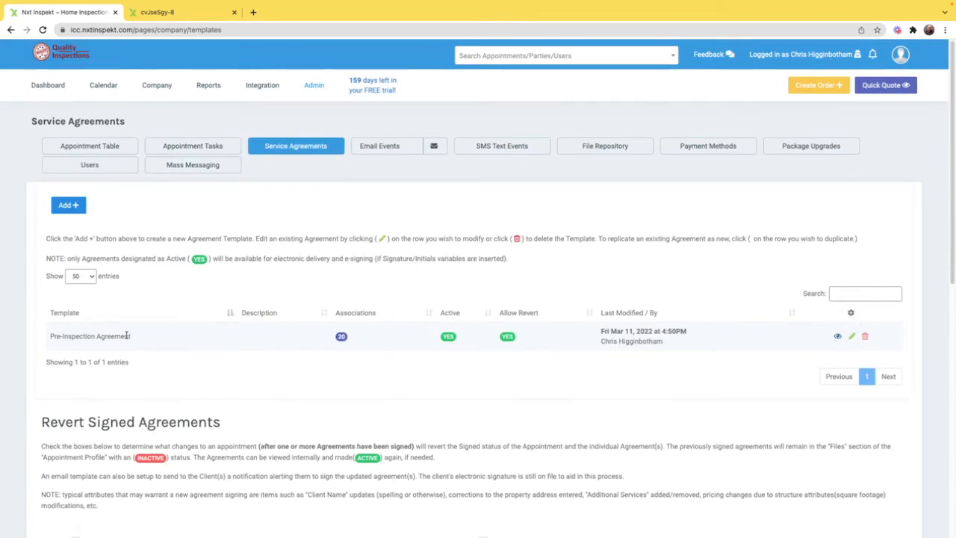
{"action": "left_click", "coordinate": [195, 13]}
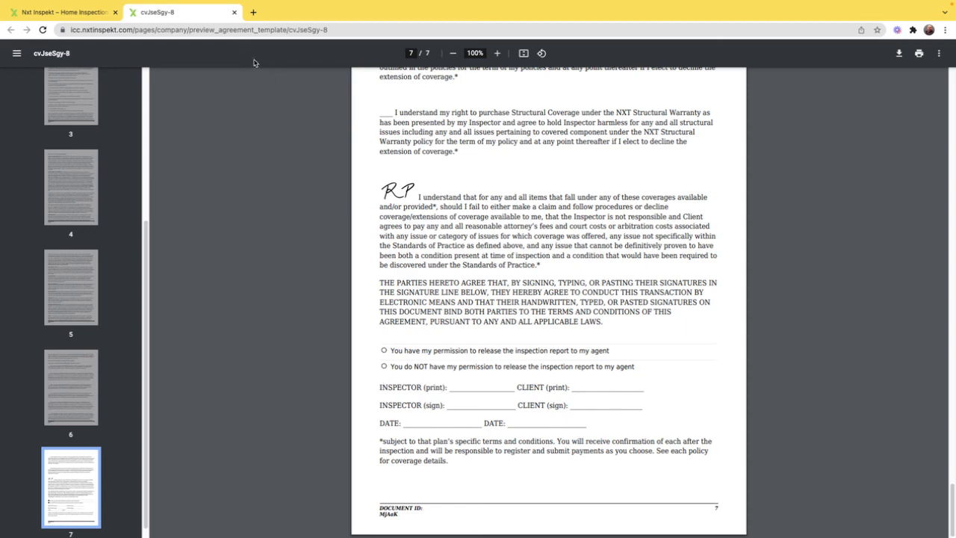
{"action": "left_click", "coordinate": [234, 12]}
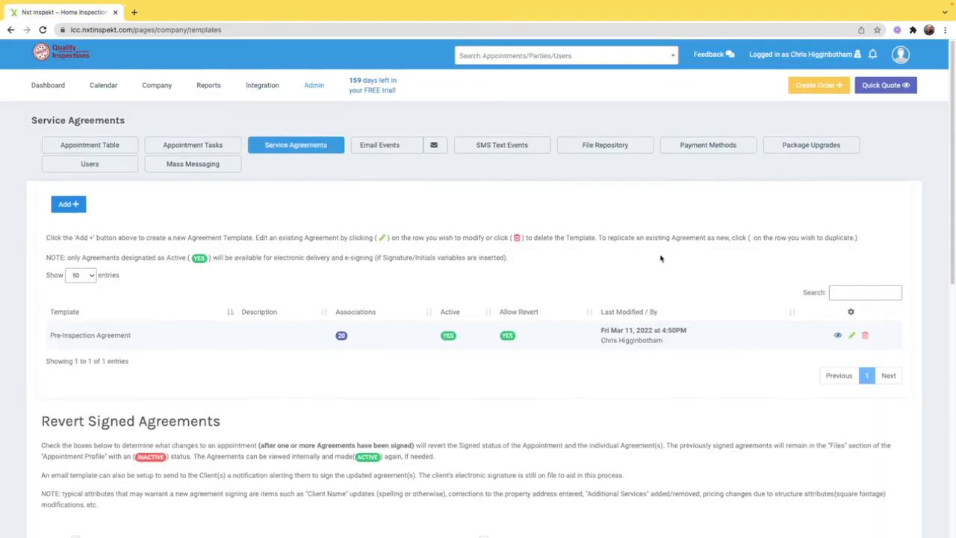
Step: Recheck the template's active and revert status, the selected revert triggers and the Custom Variables list
{"action": "scroll", "coordinate": [657, 261], "scroll_direction": "down", "scroll_amount": 3}
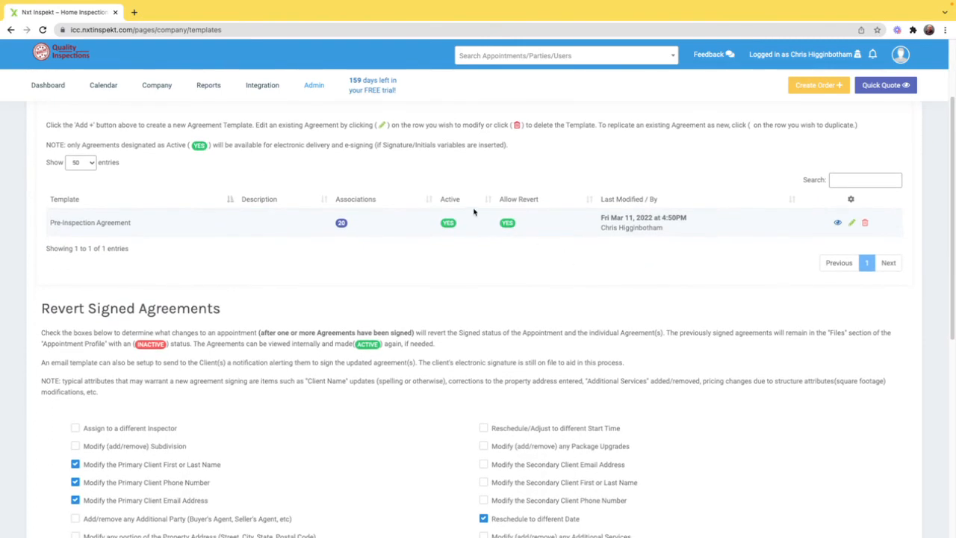
{"action": "scroll", "coordinate": [473, 212], "scroll_direction": "down", "scroll_amount": 2}
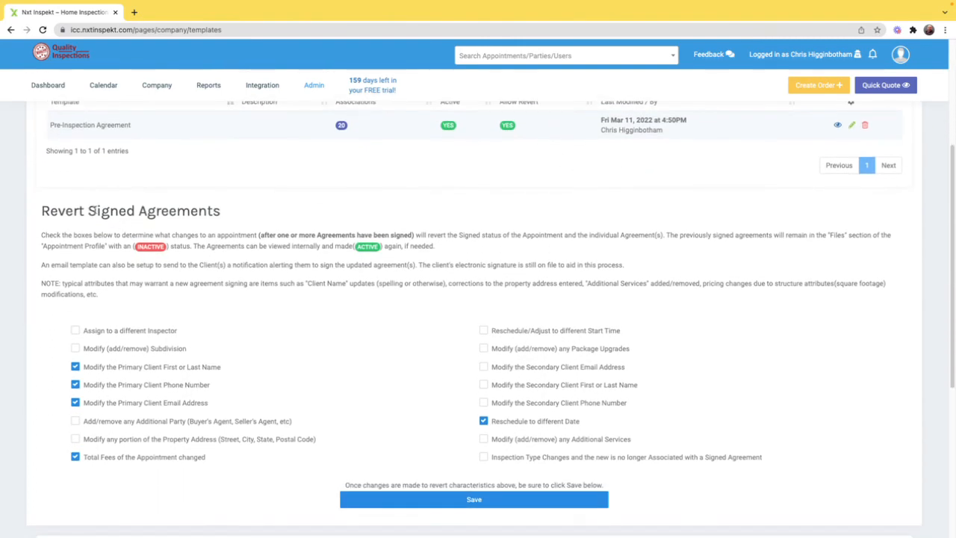
{"action": "left_click_drag", "start_coordinate": [109, 210], "coordinate": [191, 212]}
{"action": "scroll", "coordinate": [336, 241], "scroll_direction": "down", "scroll_amount": 6}
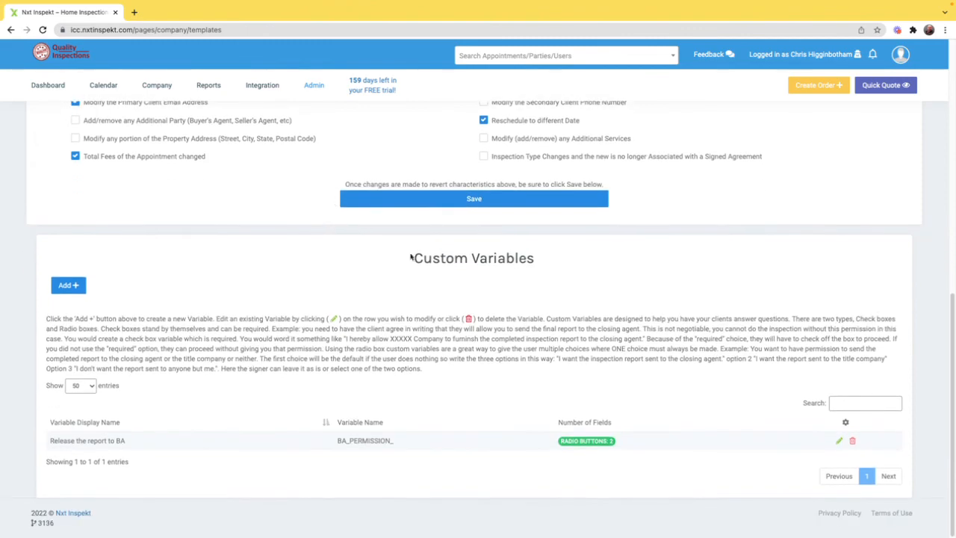
{"action": "left_click_drag", "start_coordinate": [433, 258], "coordinate": [529, 260]}
{"action": "scroll", "coordinate": [755, 252], "scroll_direction": "up", "scroll_amount": 10}
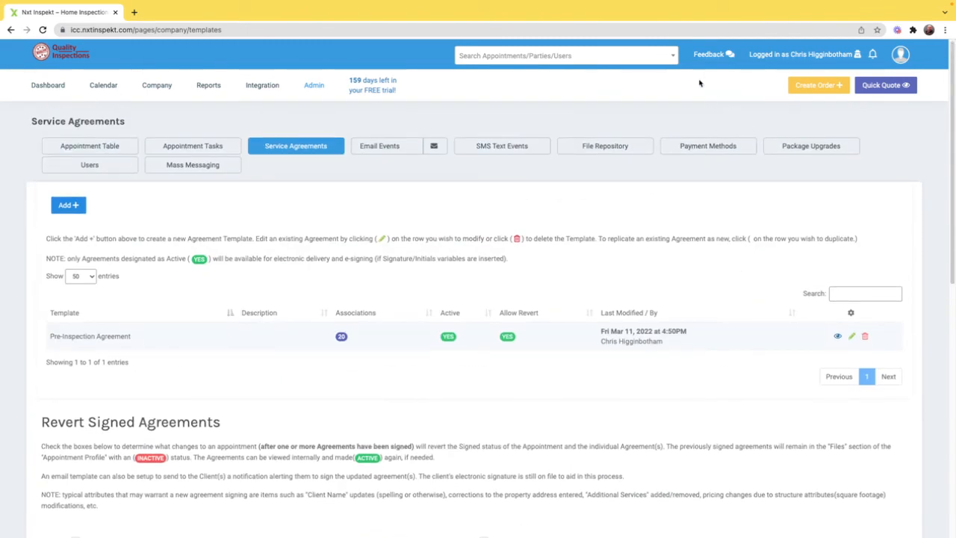
Step: Look at the Feedback Form with its Reason and Comments fields and close it without submitting
{"action": "left_click", "coordinate": [713, 56]}
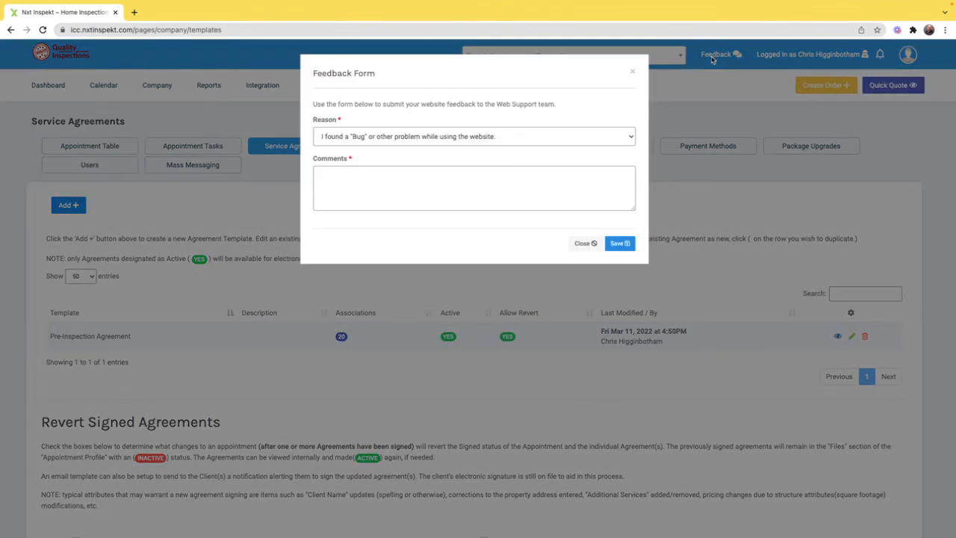
{"action": "left_click", "coordinate": [379, 184]}
{"action": "left_click", "coordinate": [586, 243]}
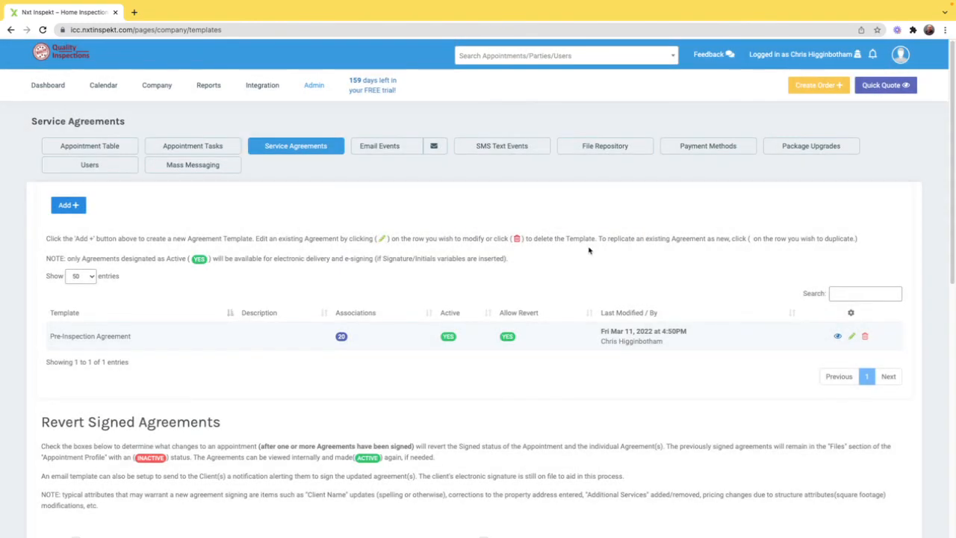